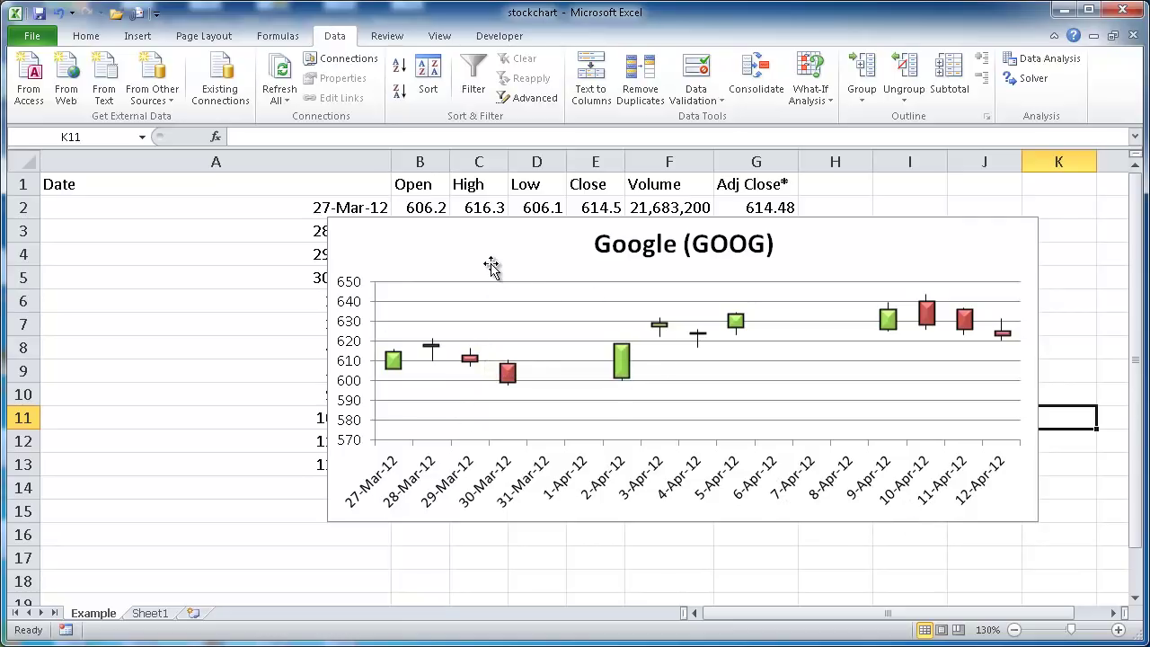
Point out the Open, High, Low and Close columns and the first date, 27-Mar-12.
left_click(411, 183)
left_click(476, 185)
left_click(532, 184)
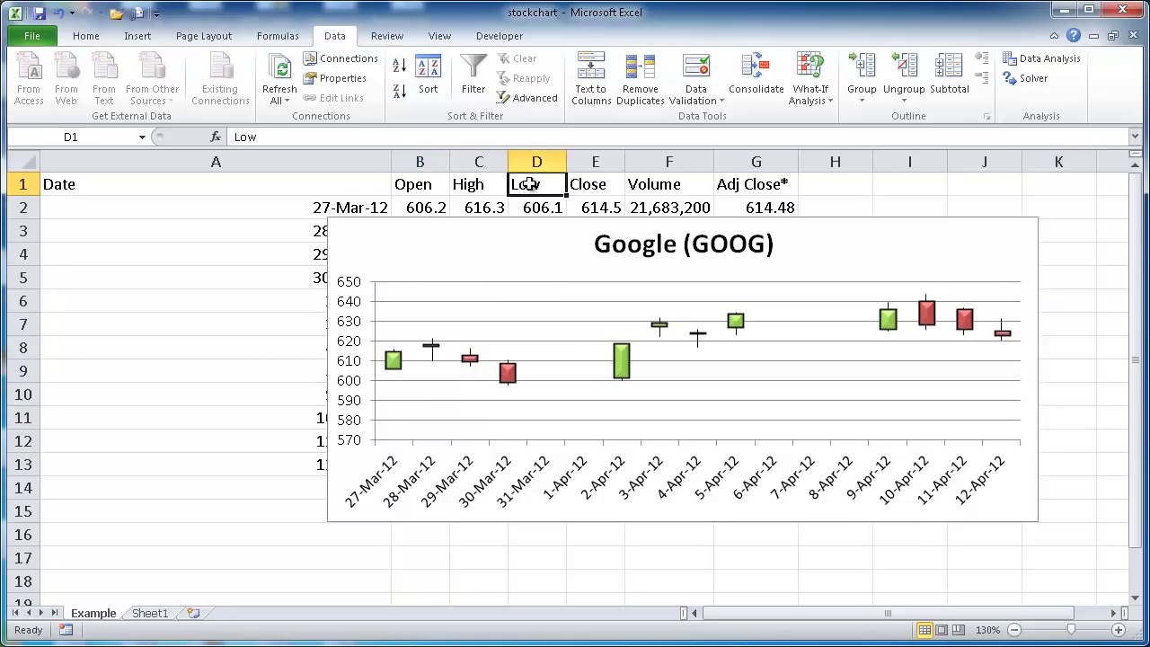
left_click(599, 184)
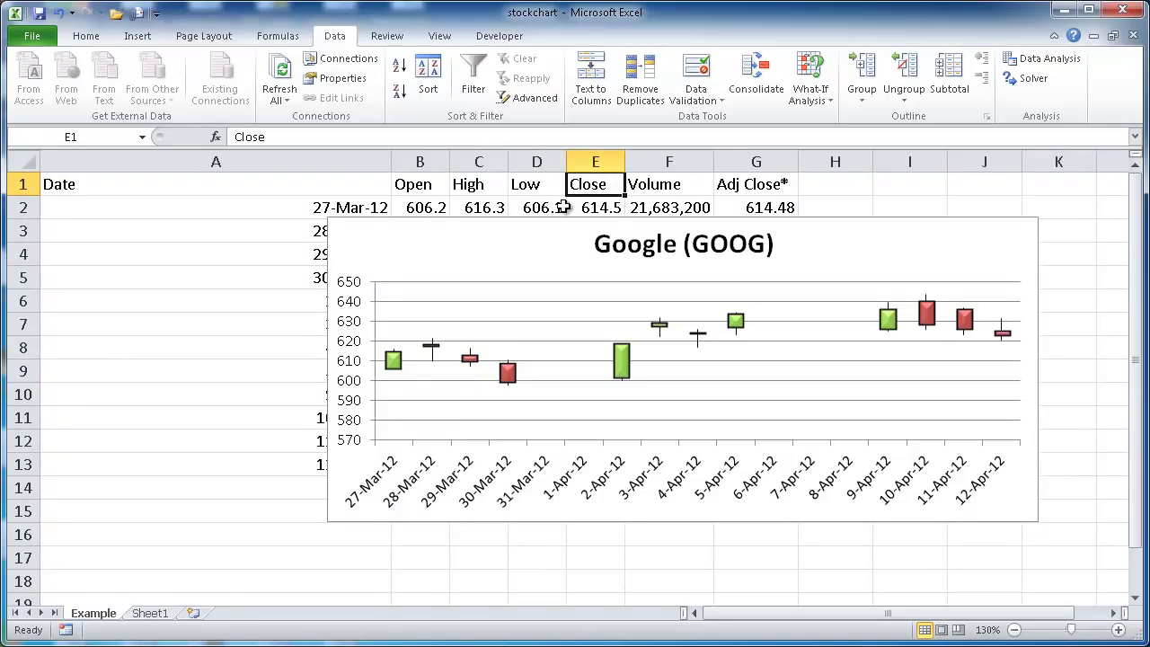
left_click(321, 208)
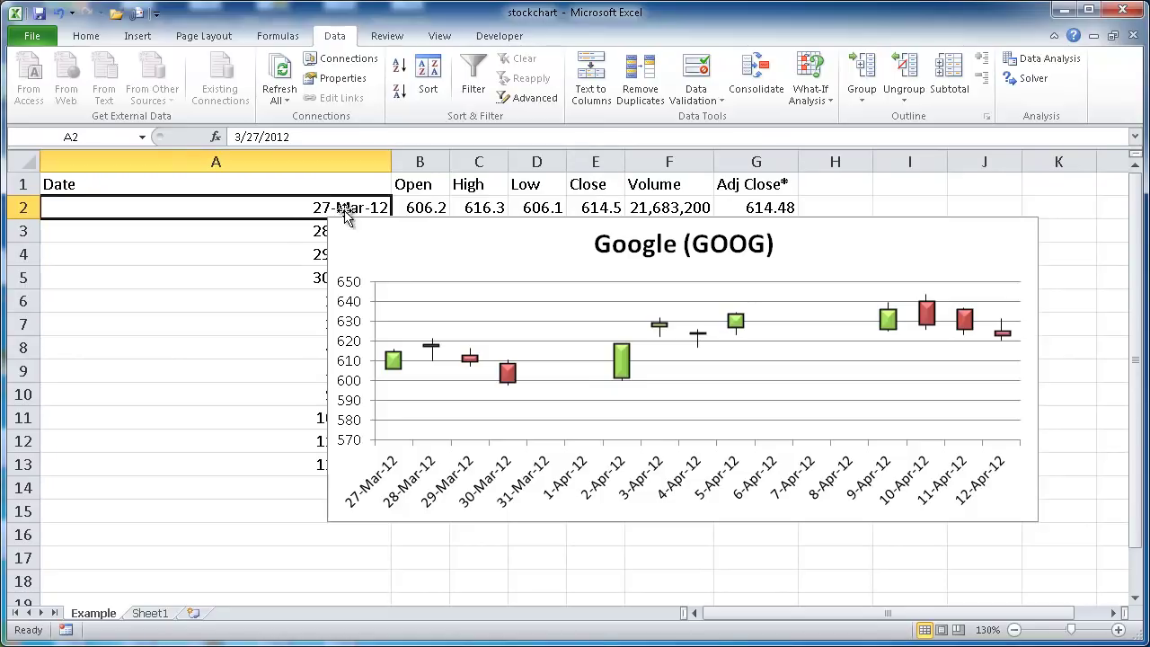
Shift the chart right to check the dates in column A, then nudge it back left.
left_click_drag(409, 224, 490, 219)
left_click(342, 209)
left_click(344, 231)
left_click(344, 256)
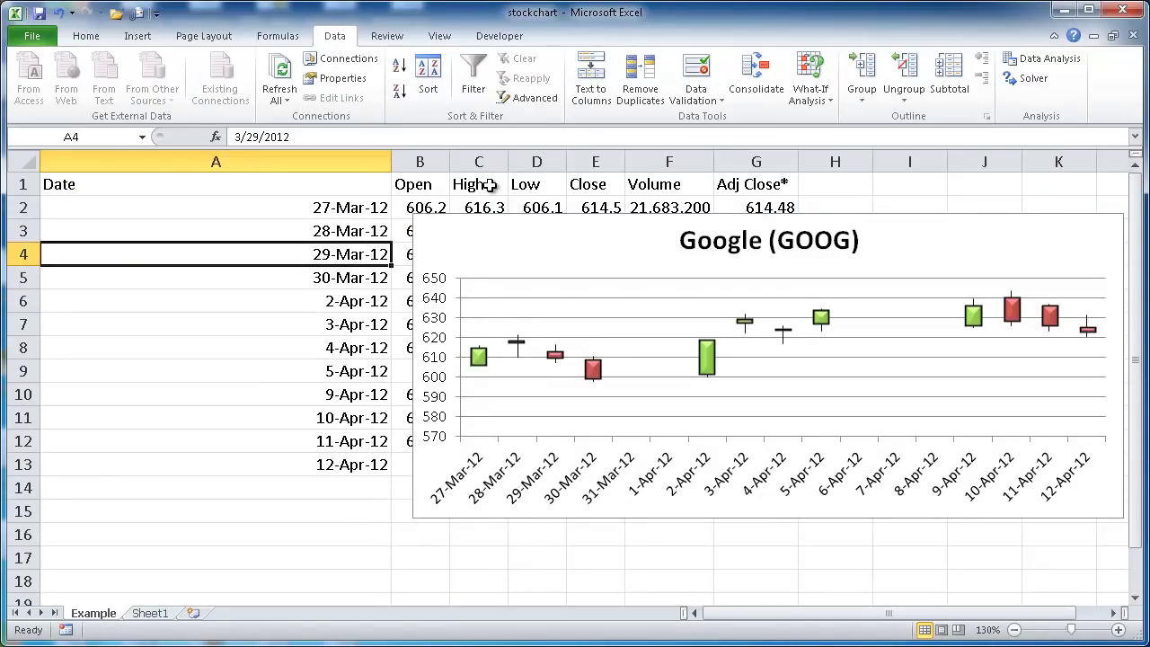
left_click_drag(582, 220, 477, 227)
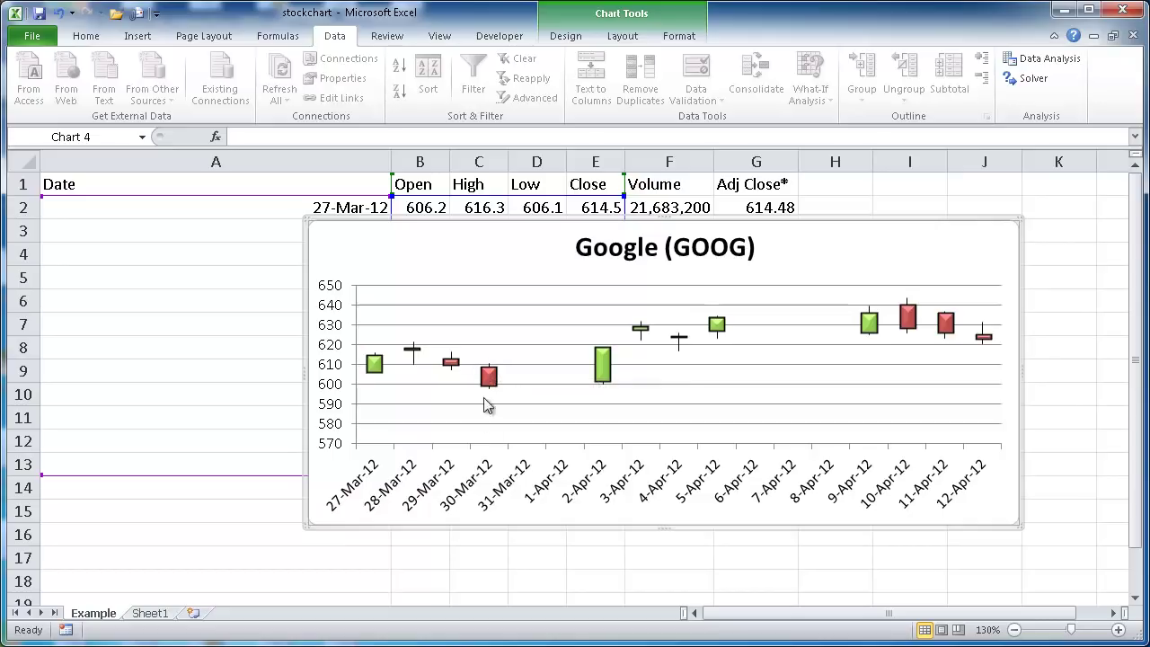
Move the chart below the table, select the 30-Mar-12 prices, then return the chart over the table.
left_click_drag(549, 225, 564, 488)
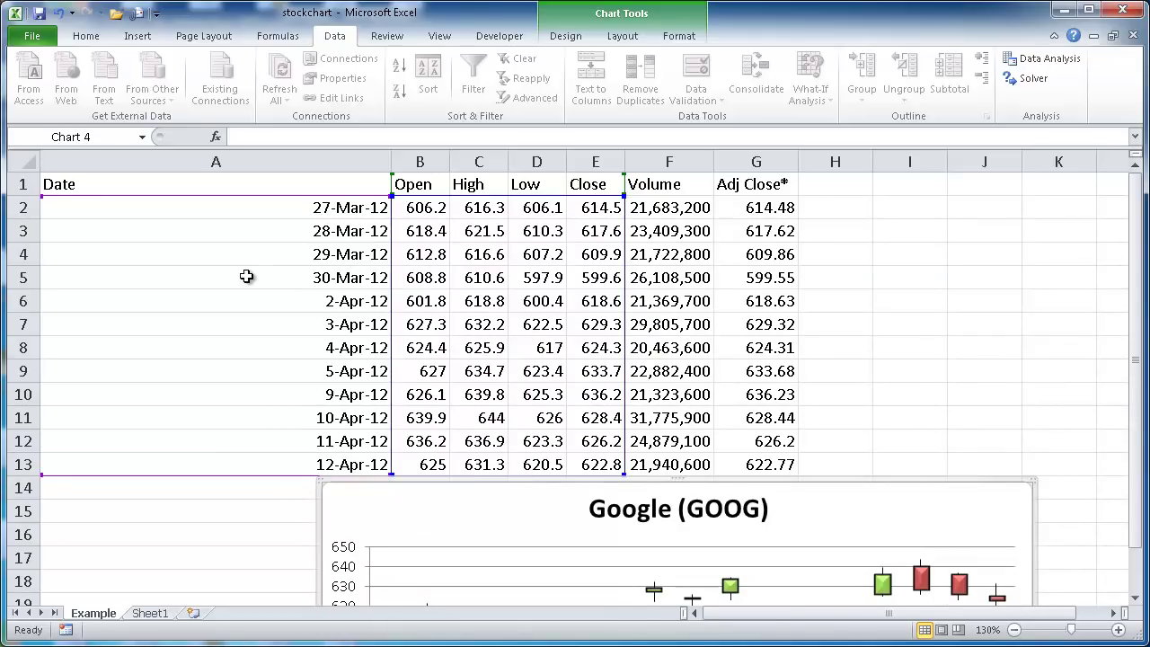
left_click_drag(250, 275, 595, 279)
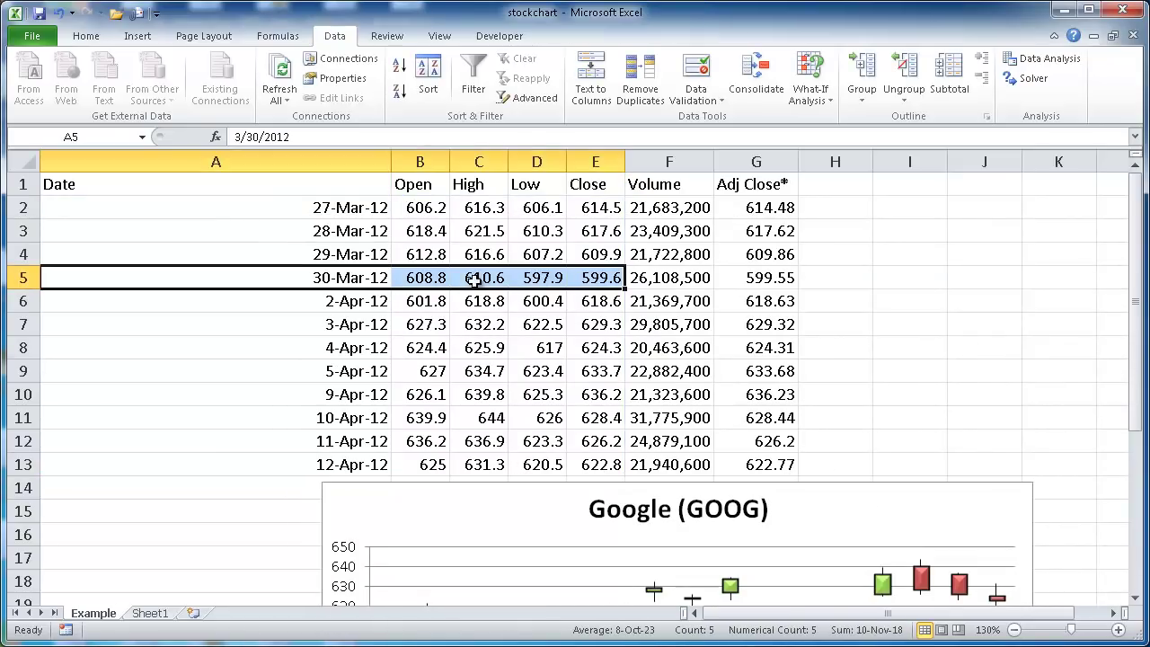
left_click(573, 486)
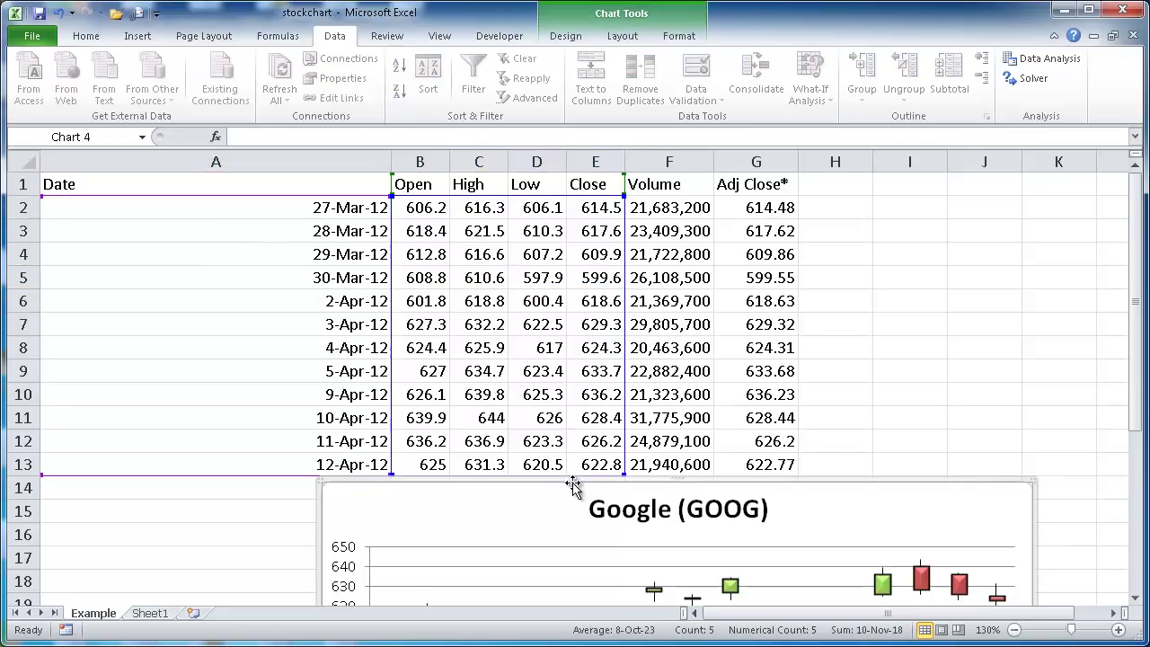
left_click_drag(605, 479, 668, 243)
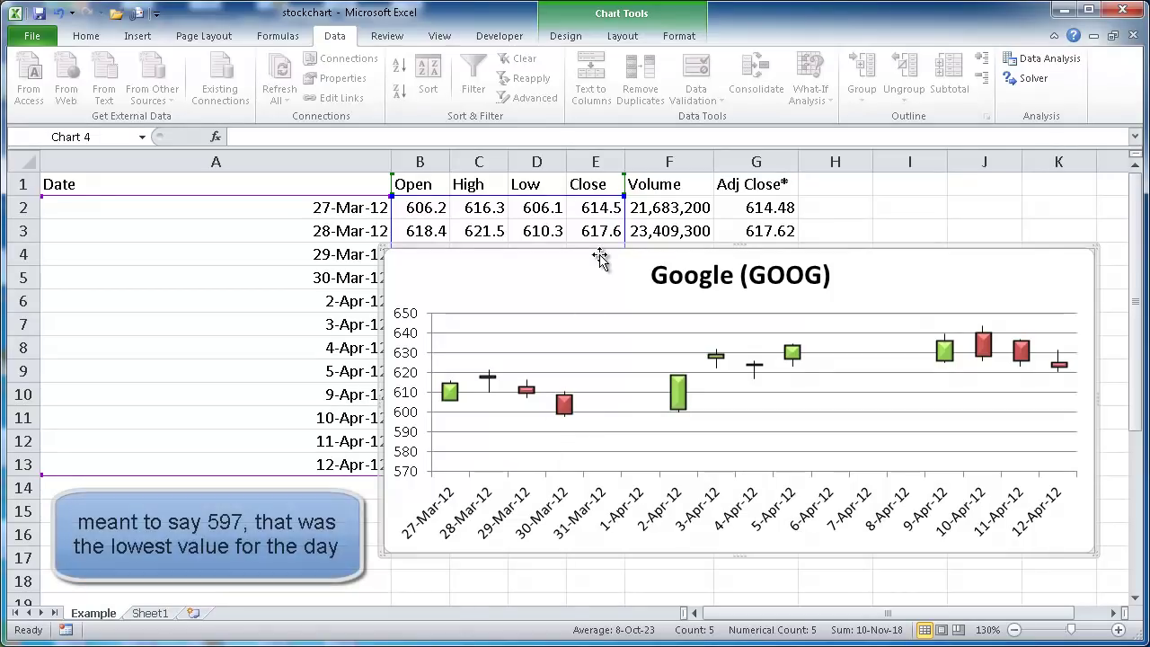
mouse_move(600, 248)
left_mouse_down()
mouse_move(574, 306)
mouse_move(586, 281)
mouse_move(584, 332)
mouse_move(589, 235)
left_mouse_up()
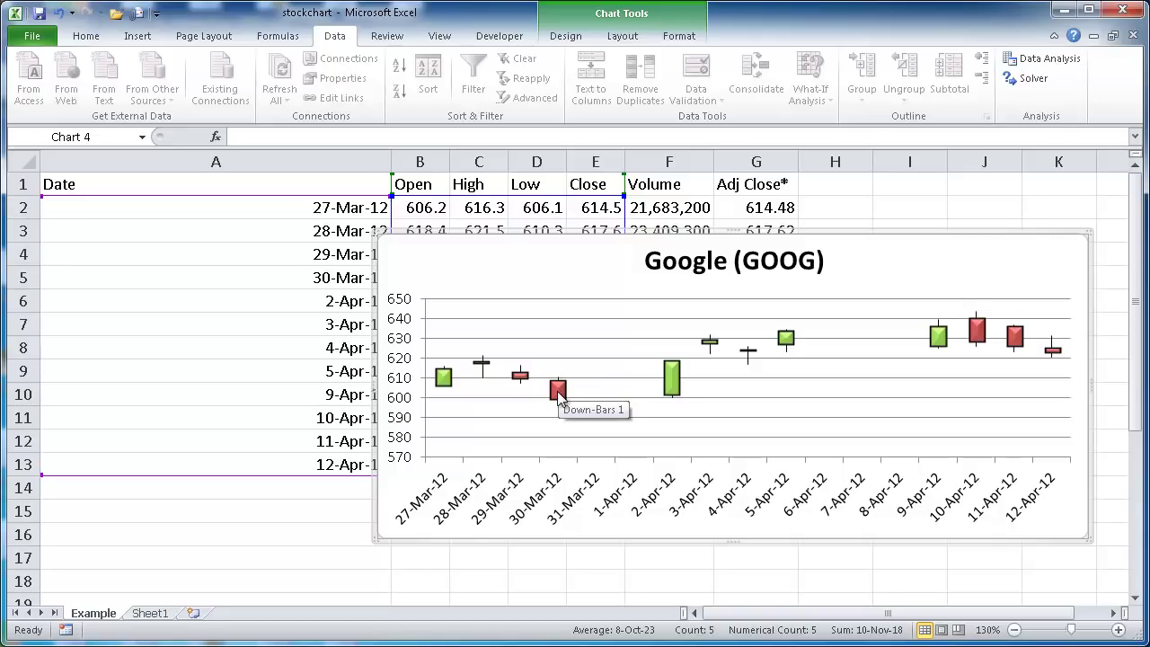
Select the chart's plot area and move the chart down and to the right.
left_click(674, 375)
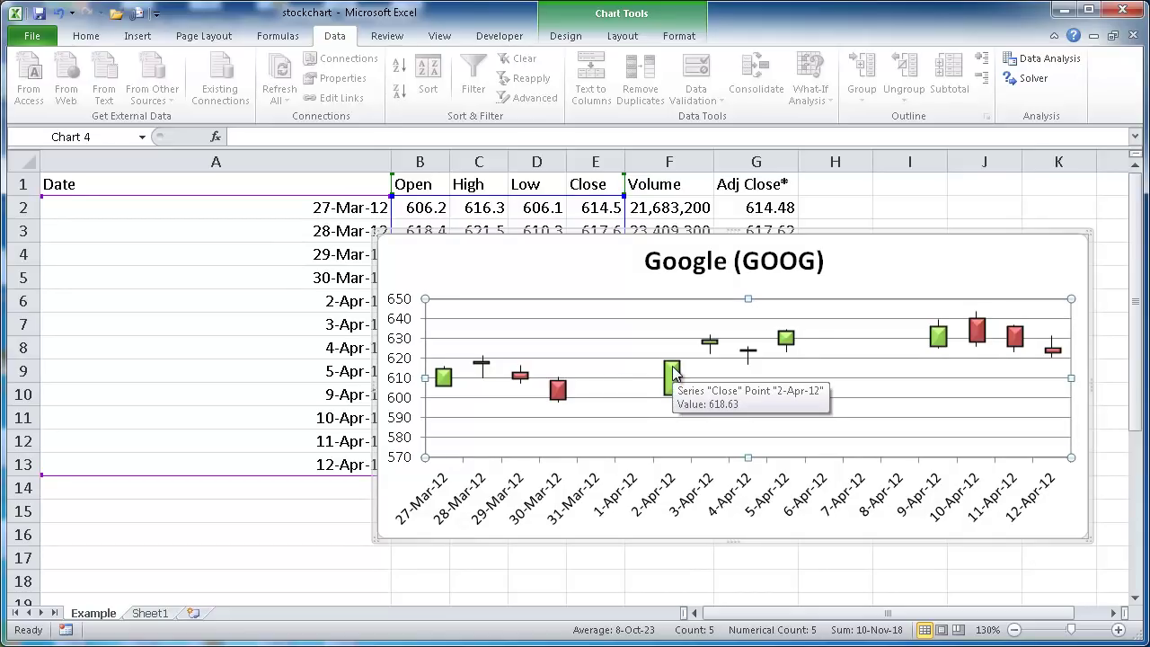
mouse_move(673, 392)
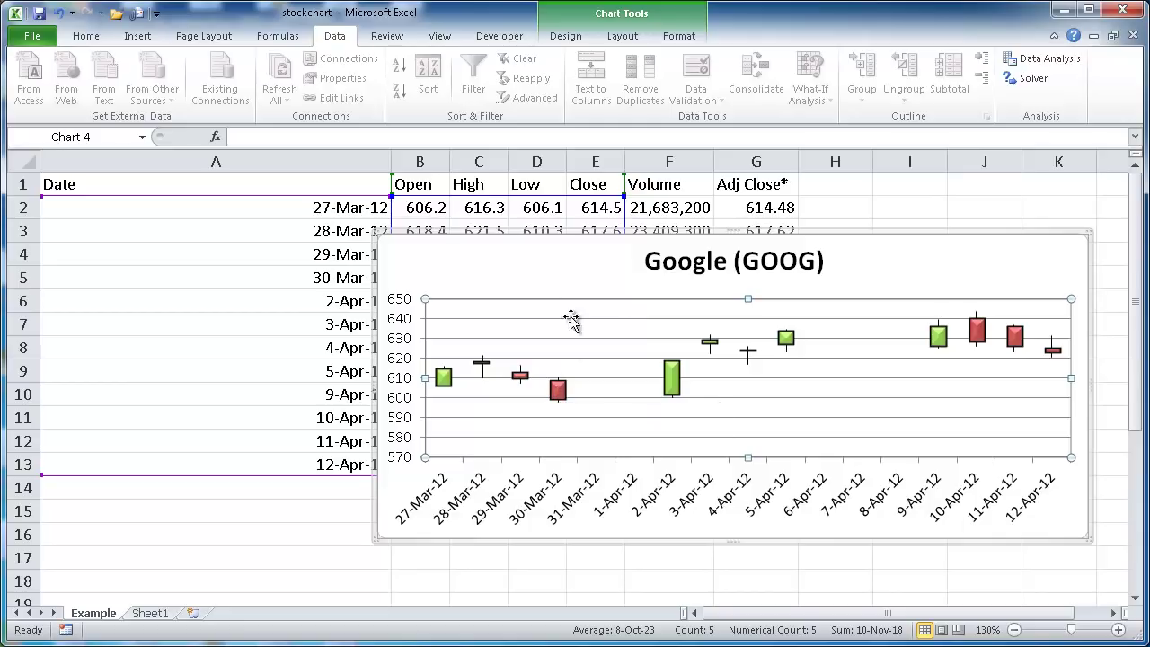
mouse_move(562, 403)
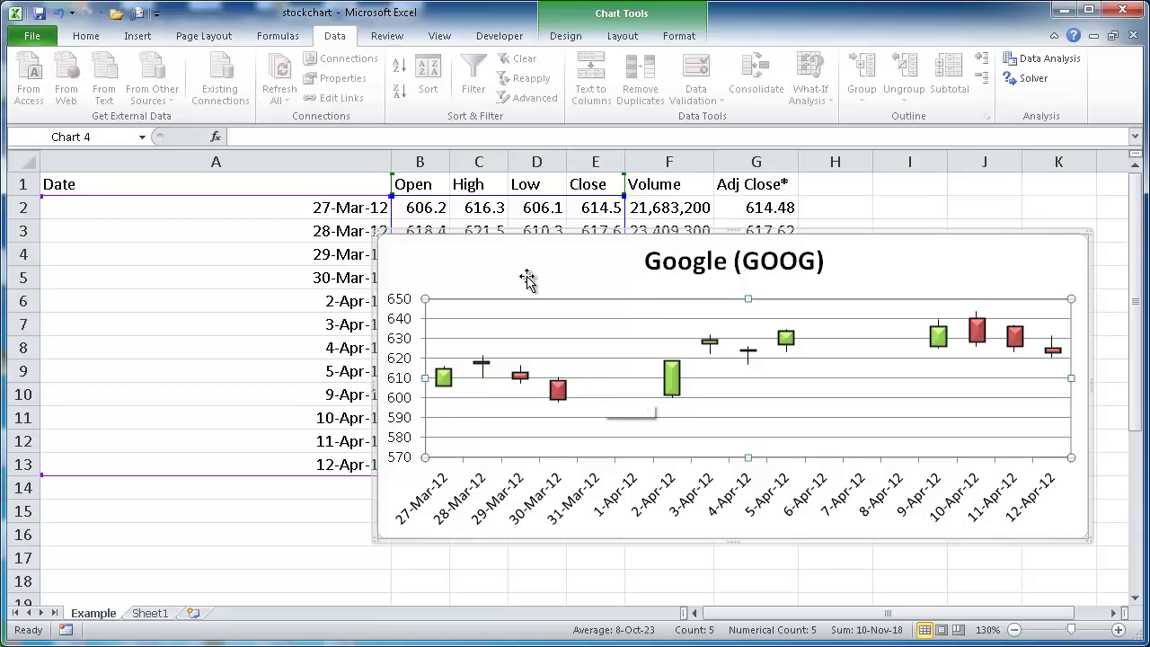
left_click_drag(575, 246, 635, 372)
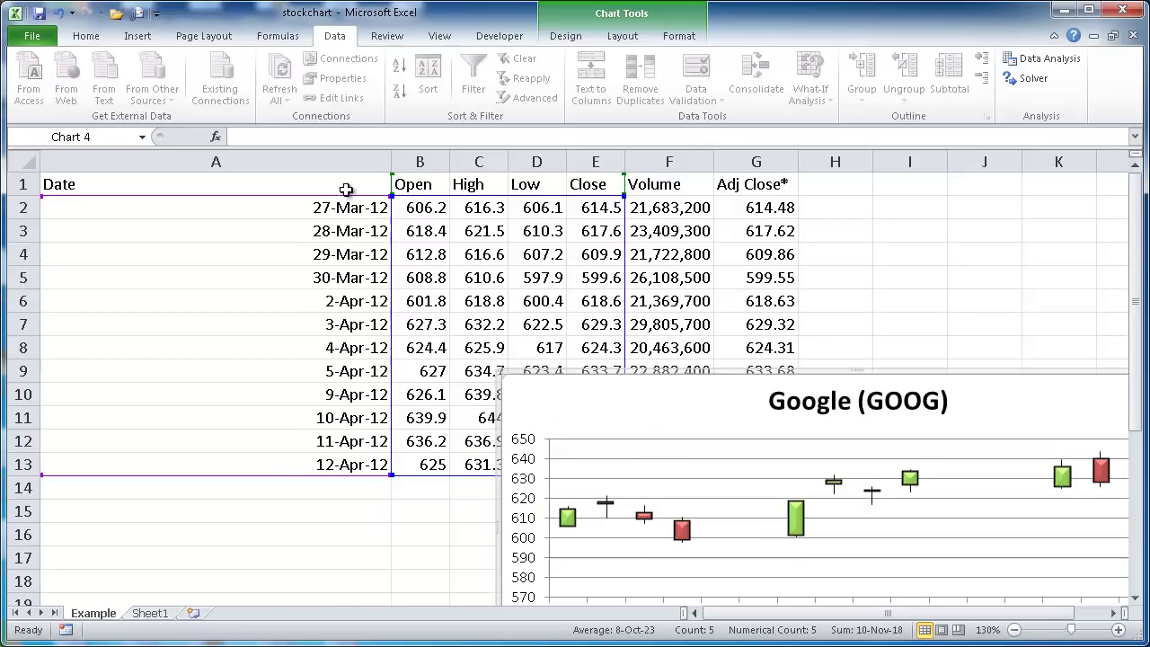
Point out the Date, Open, High, Low and Close column headers.
left_click(346, 186)
left_click(415, 186)
left_click(470, 185)
left_click(536, 184)
left_click(596, 184)
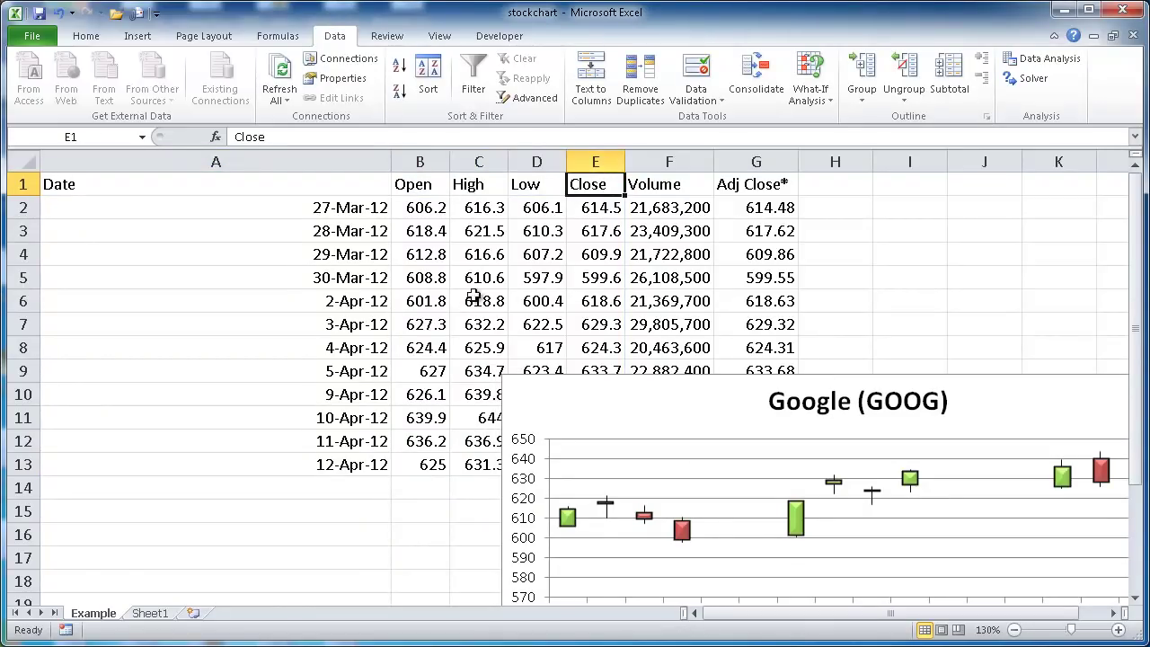
Move the chart back up and left, then go to the blank Sheet1.
left_click(597, 378)
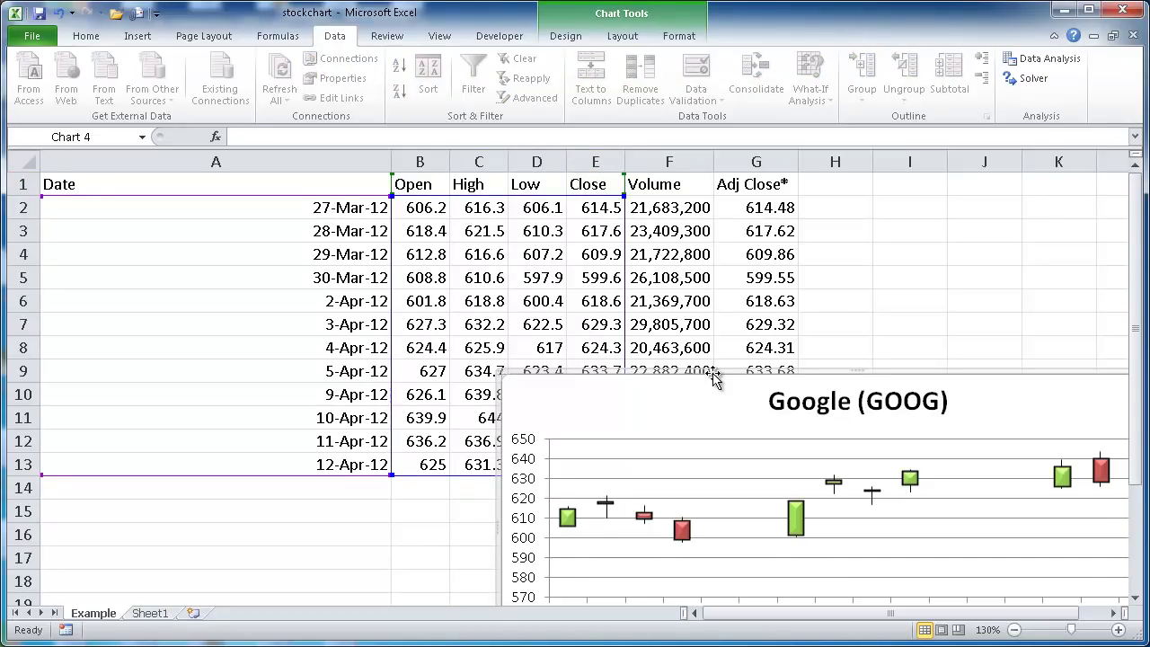
left_click_drag(715, 376, 577, 253)
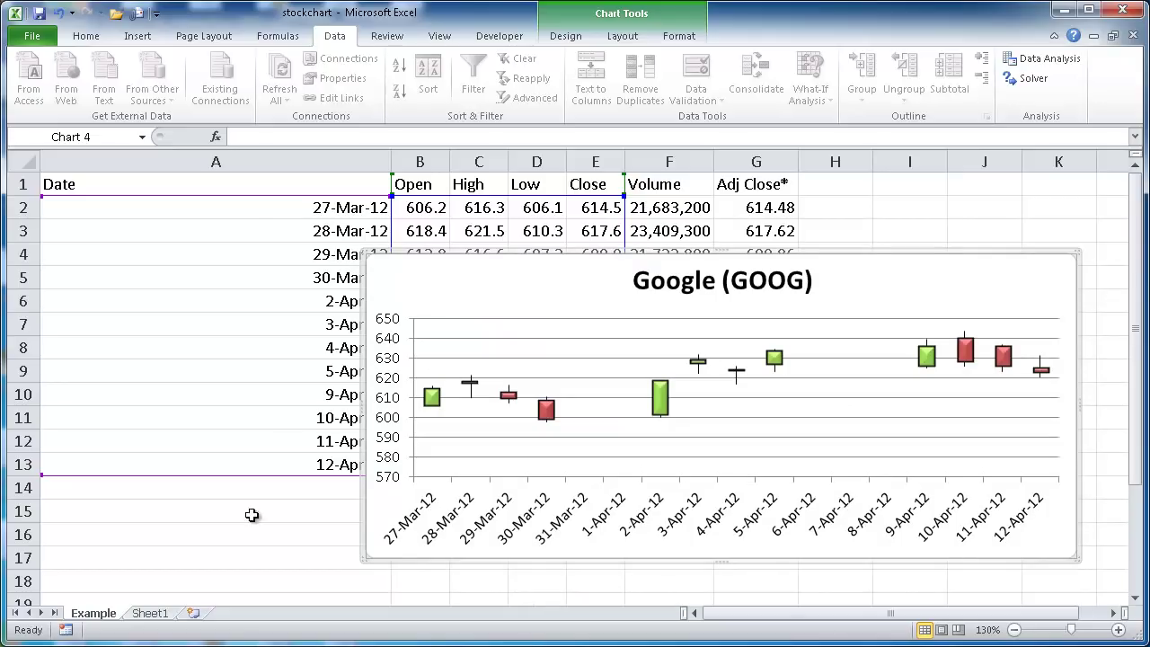
left_click(150, 613)
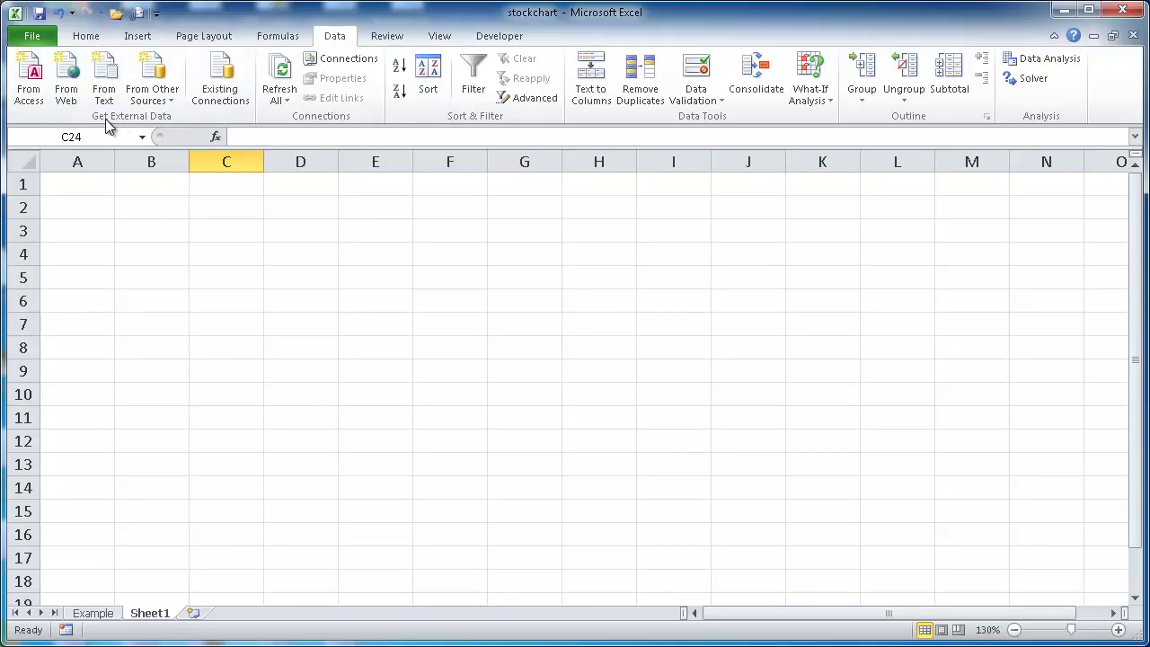
Start a From Web query, opening the New Web Query dialog at the Google homepage.
left_click(70, 74)
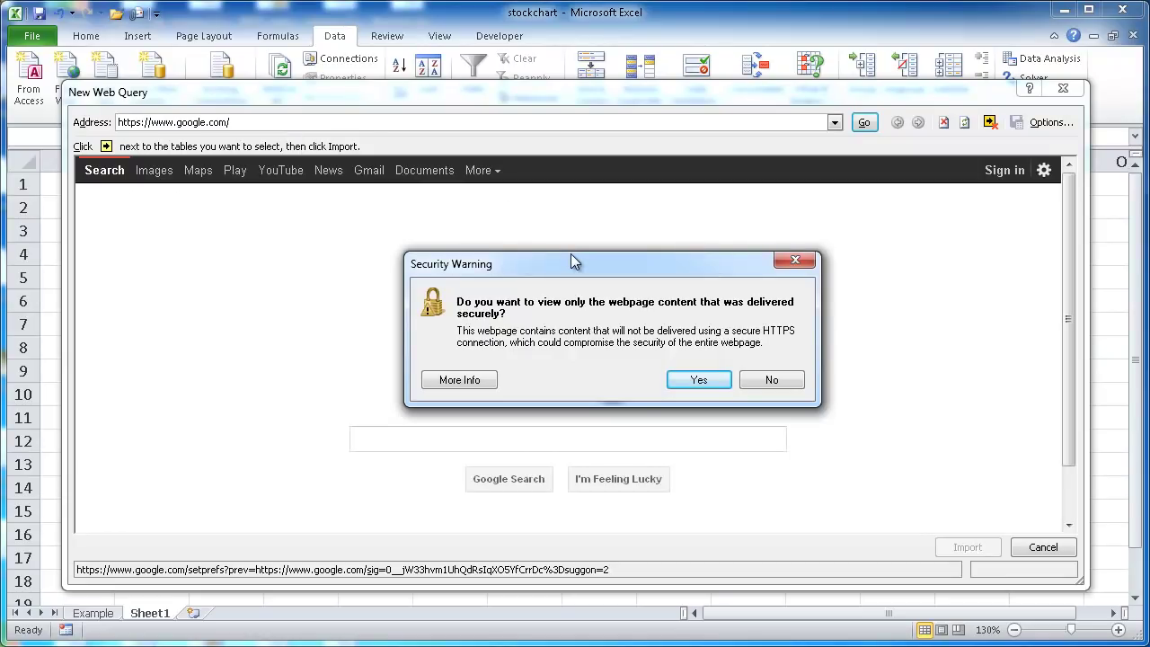
Accept the security warning, search for goog, and open Yahoo Finance's GOOG quote page.
left_click(692, 377)
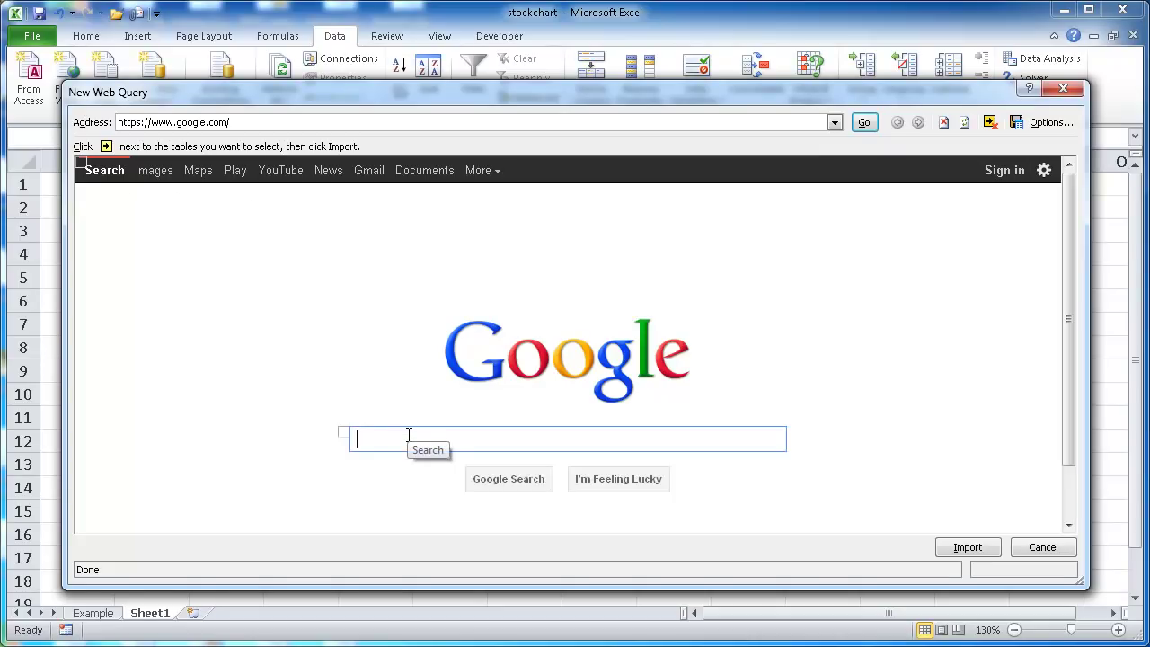
type("goog")
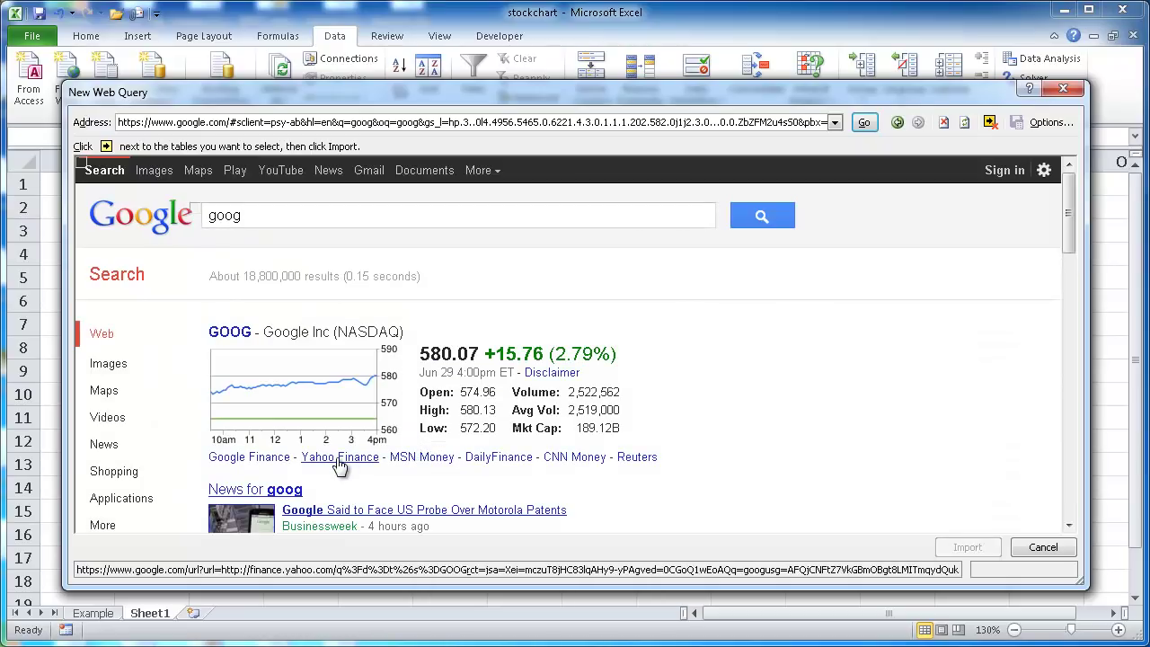
left_click(340, 459)
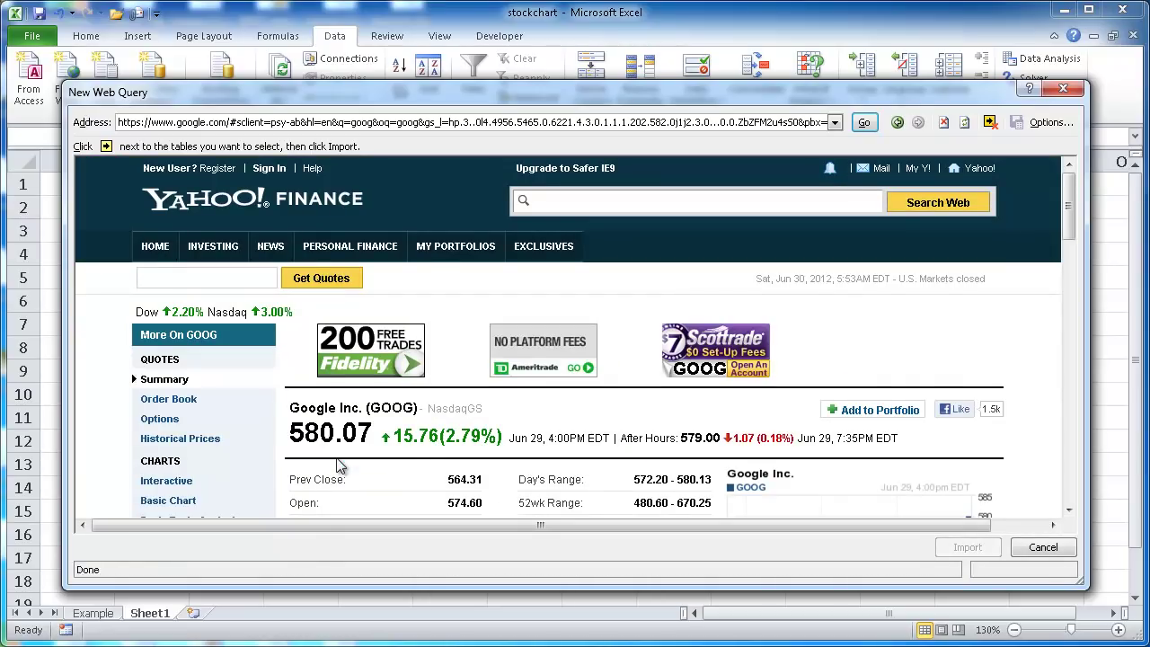
Open GOOG's historical prices page and scroll down to the date range fields.
left_click(192, 445)
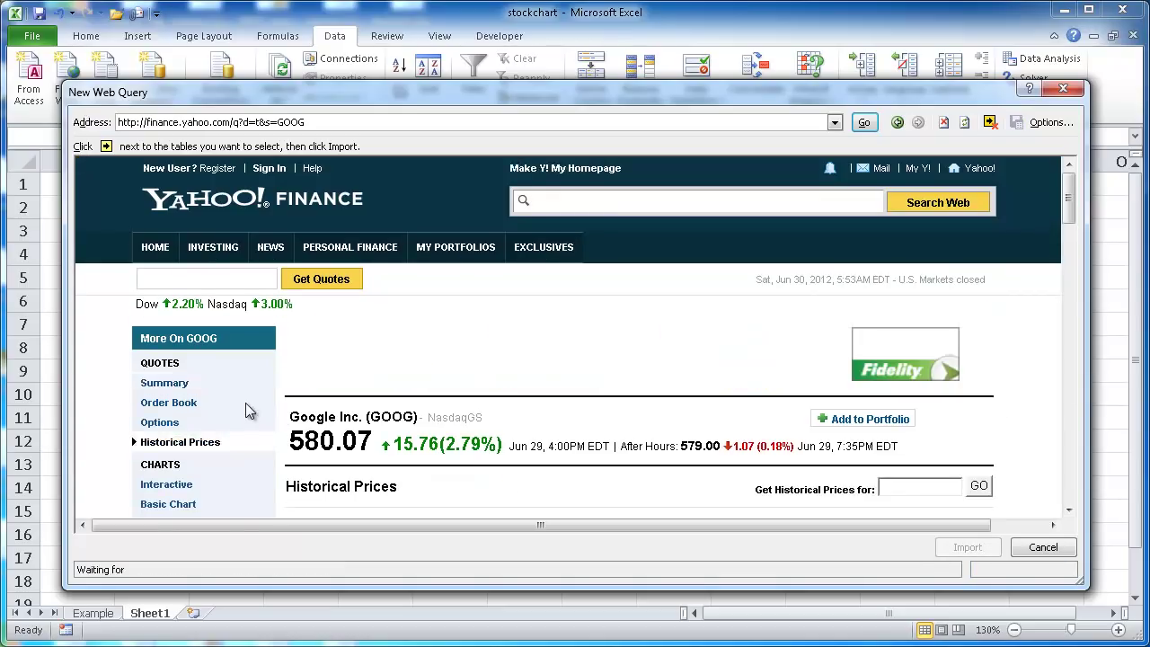
scroll(245, 402, "down", 5)
scroll(245, 403, "down", 1)
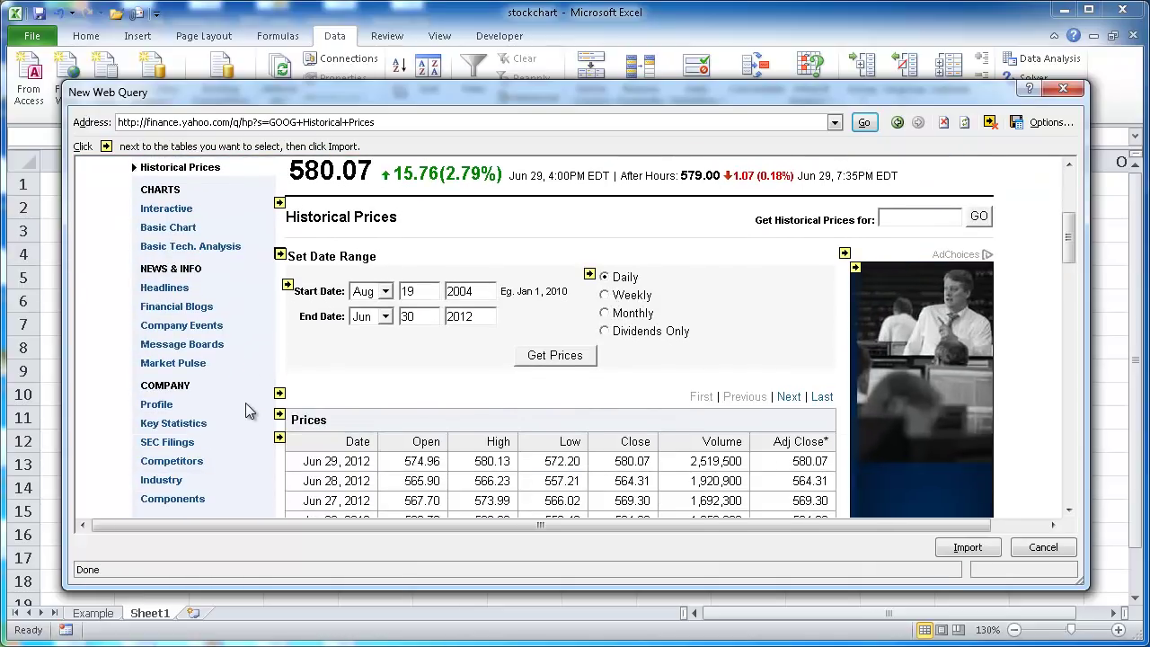
scroll(246, 403, "down", 1)
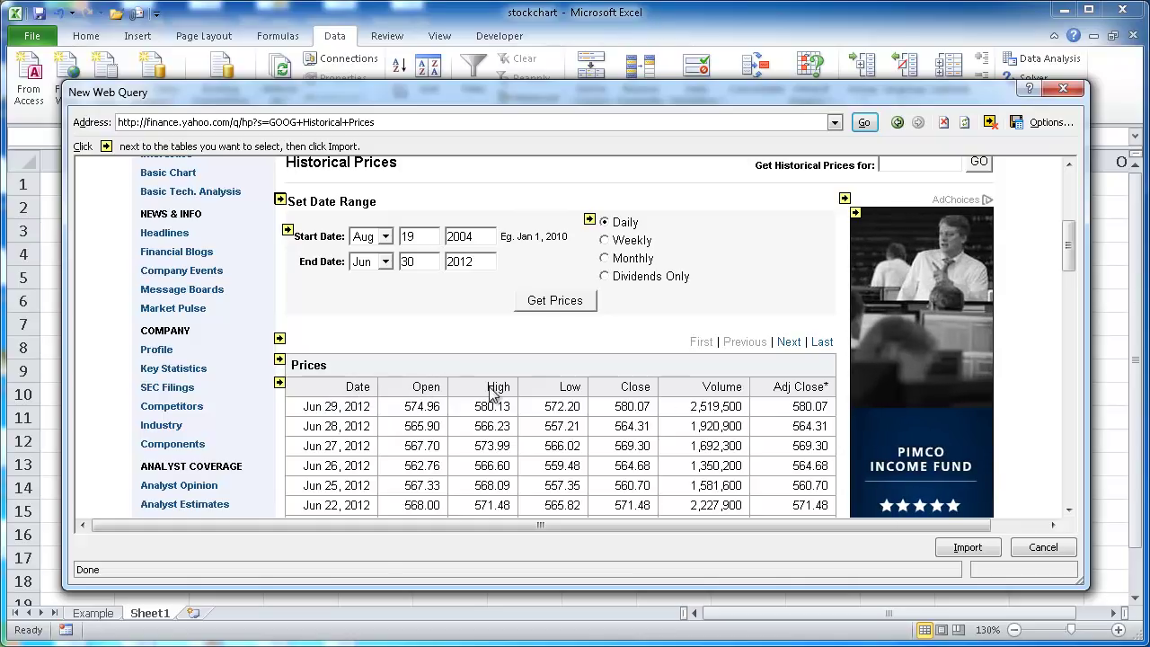
Set the date range to Jun 1 through Jun 20, 2012 and load the daily prices.
left_click(384, 237)
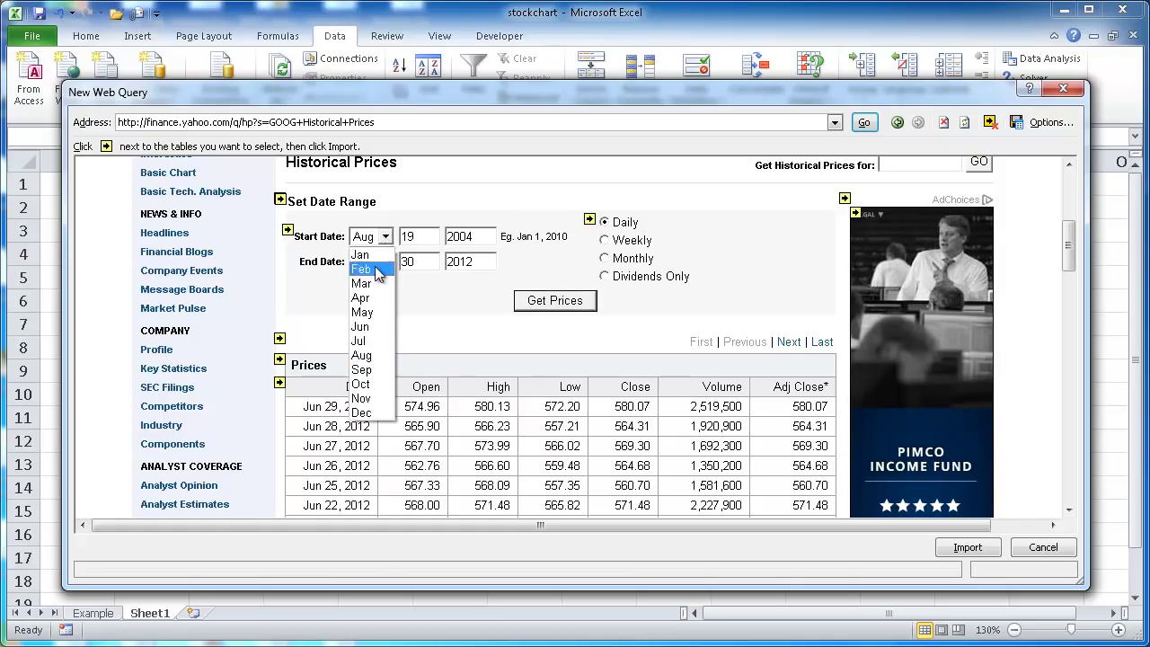
left_click(364, 327)
double_click(426, 238)
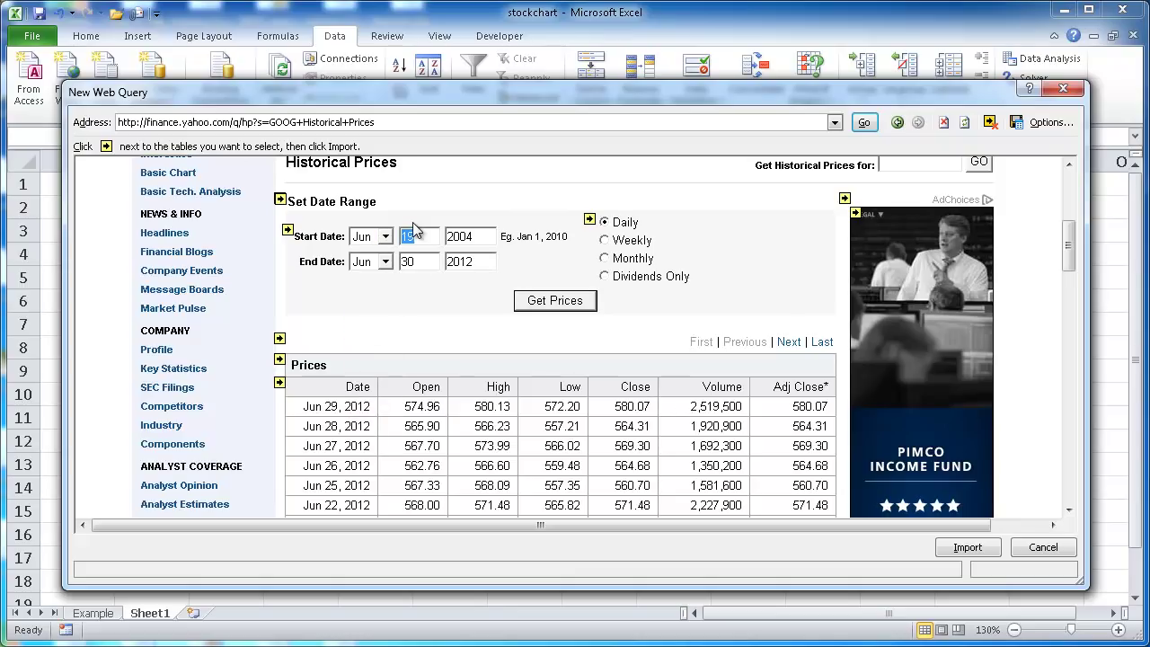
type("1")
double_click(488, 238)
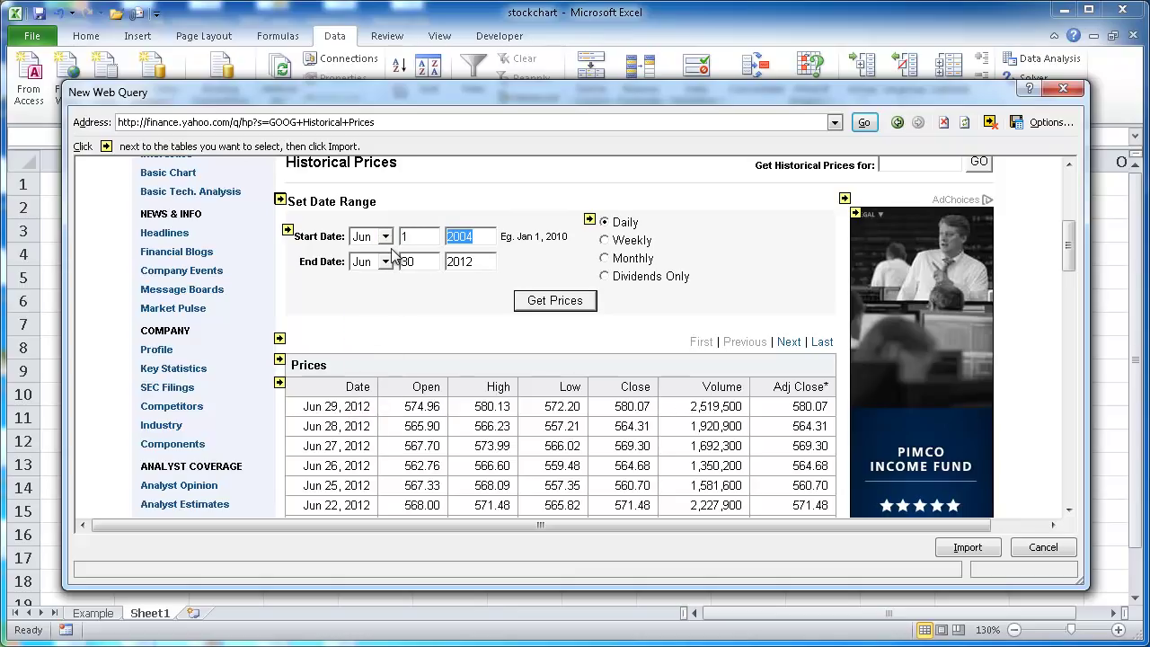
type("20")
double_click(409, 262)
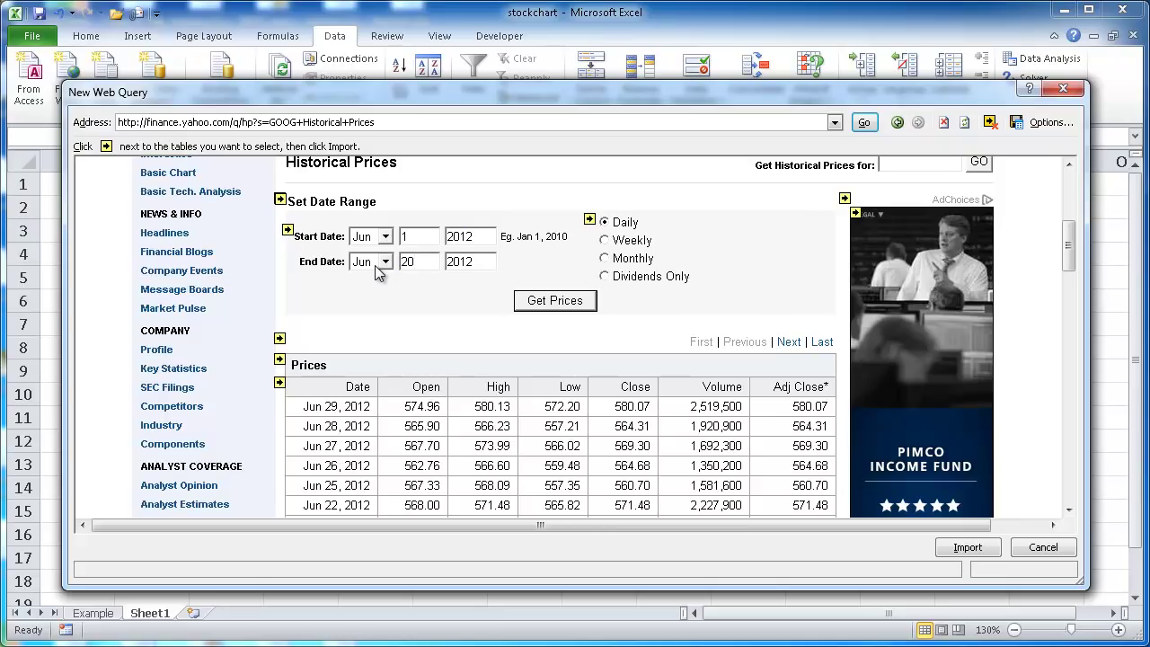
left_click(564, 302)
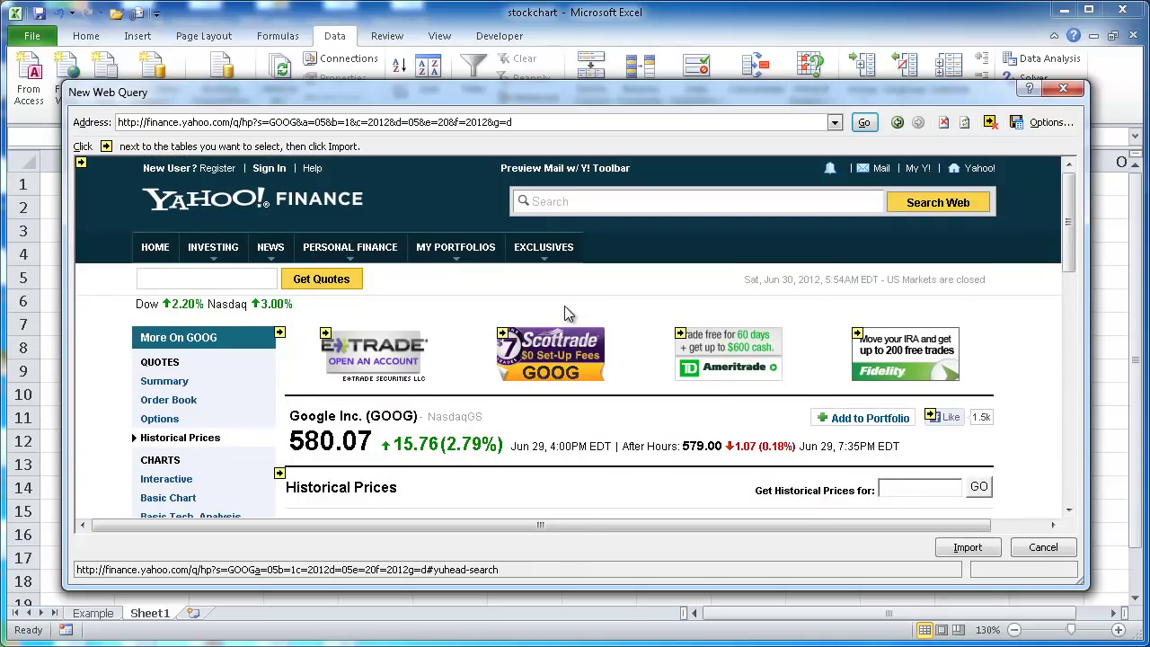
scroll(566, 312, "down", 5)
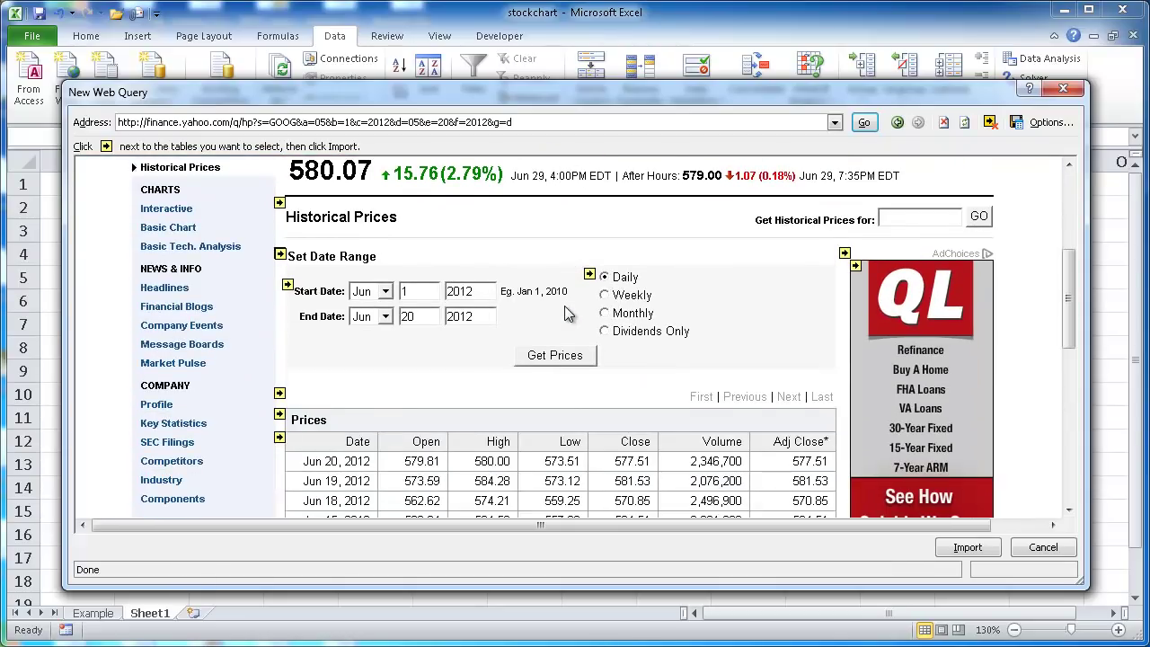
scroll(566, 312, "down", 1)
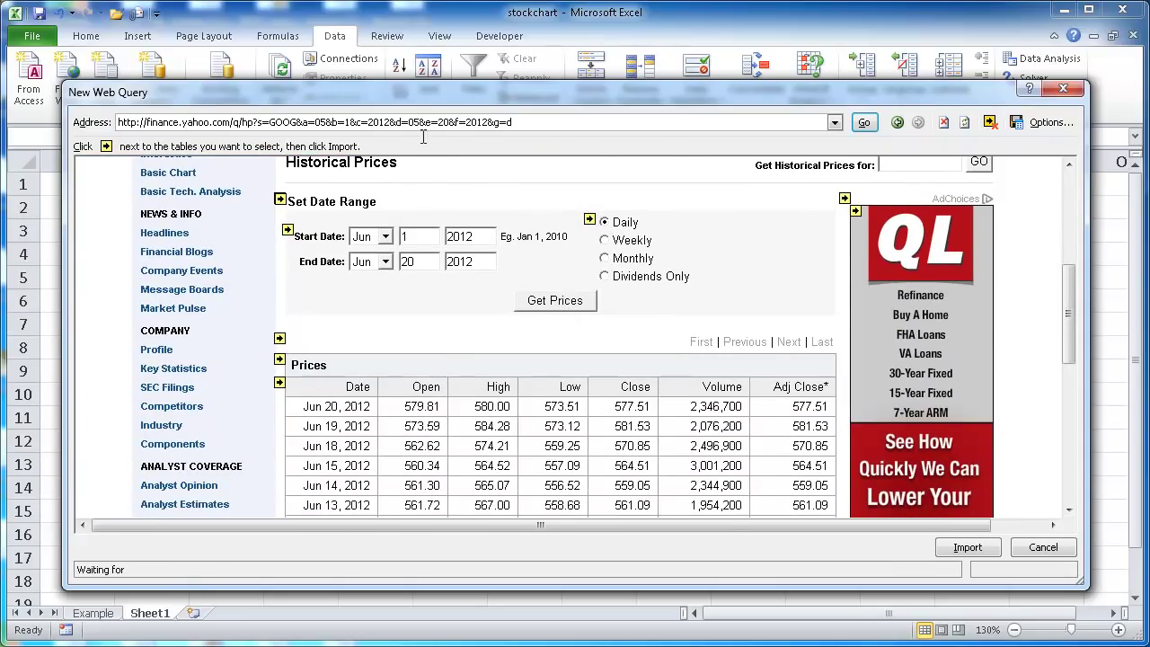
Mark the GOOG Prices table for import and choose Import.
left_click_drag(451, 98, 503, 68)
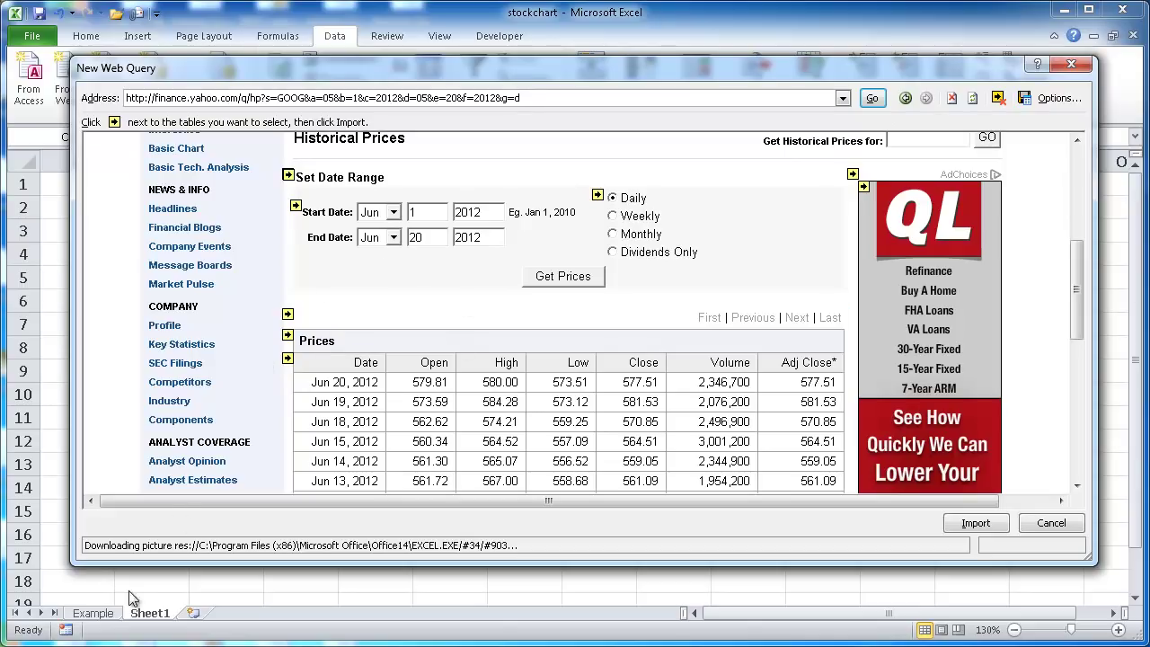
left_click(288, 358)
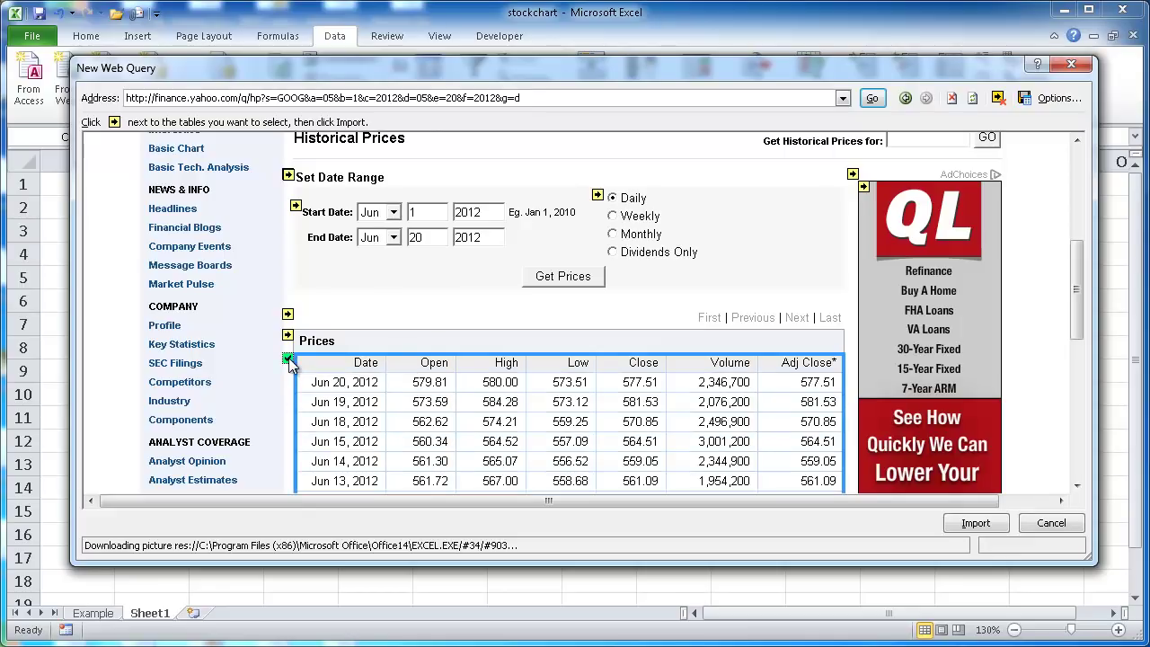
left_click(980, 529)
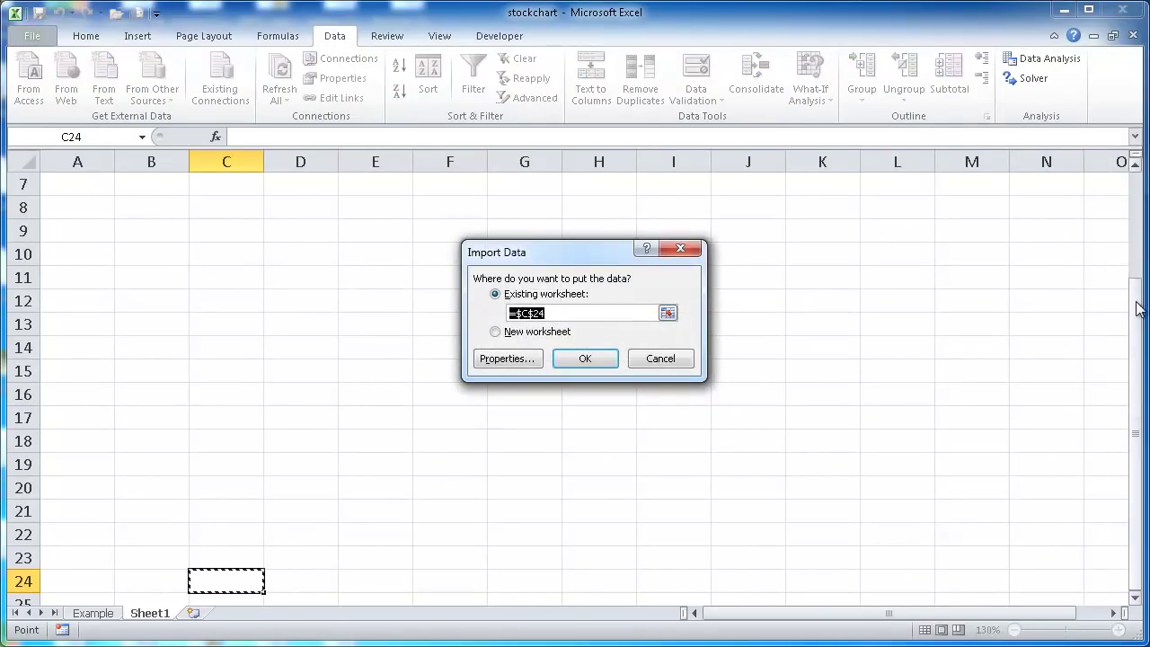
Import the prices to Sheet1 cell A1, then select footnote row 16.
left_click_drag(1137, 308, 1137, 197)
left_click(70, 191)
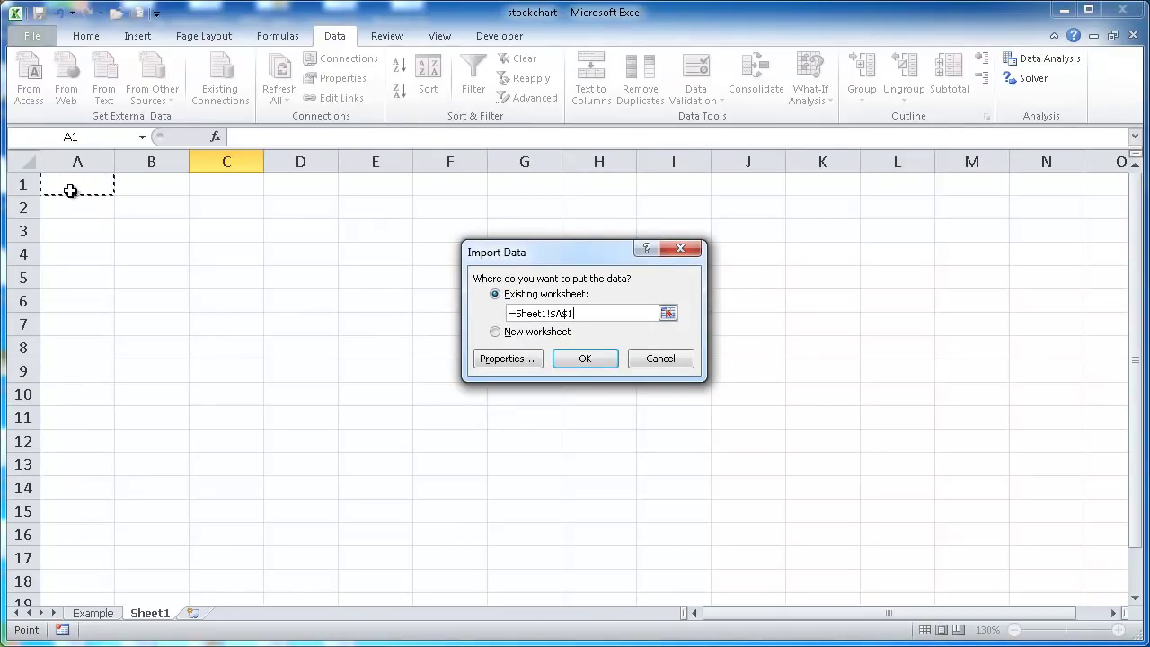
left_click(585, 358)
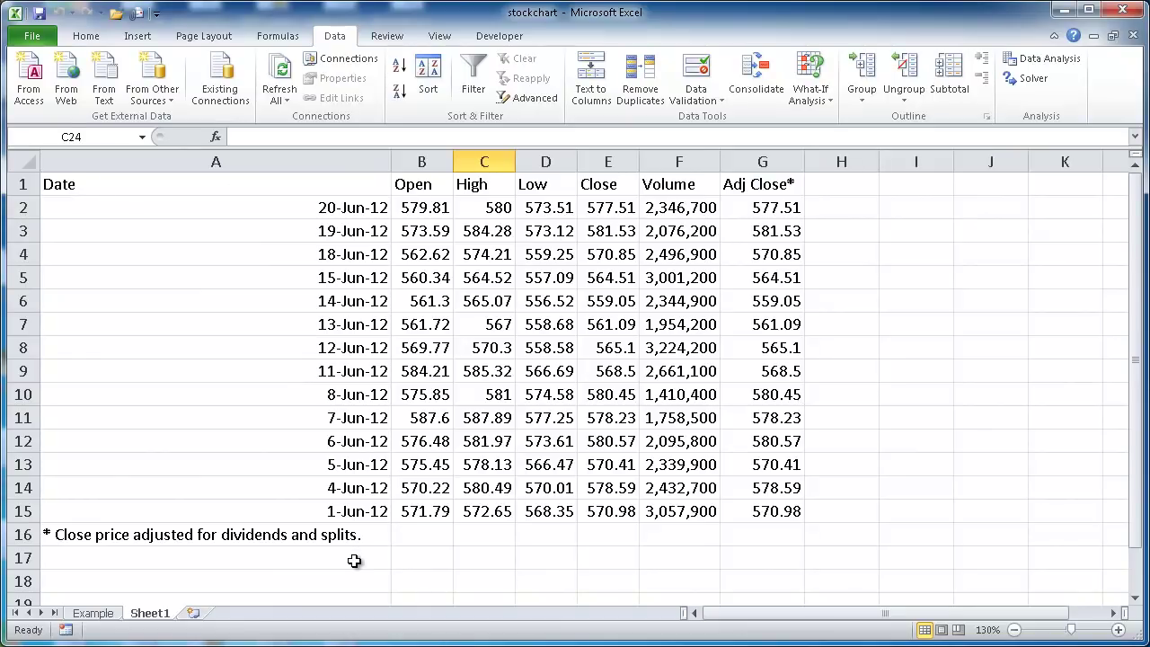
left_click(18, 535)
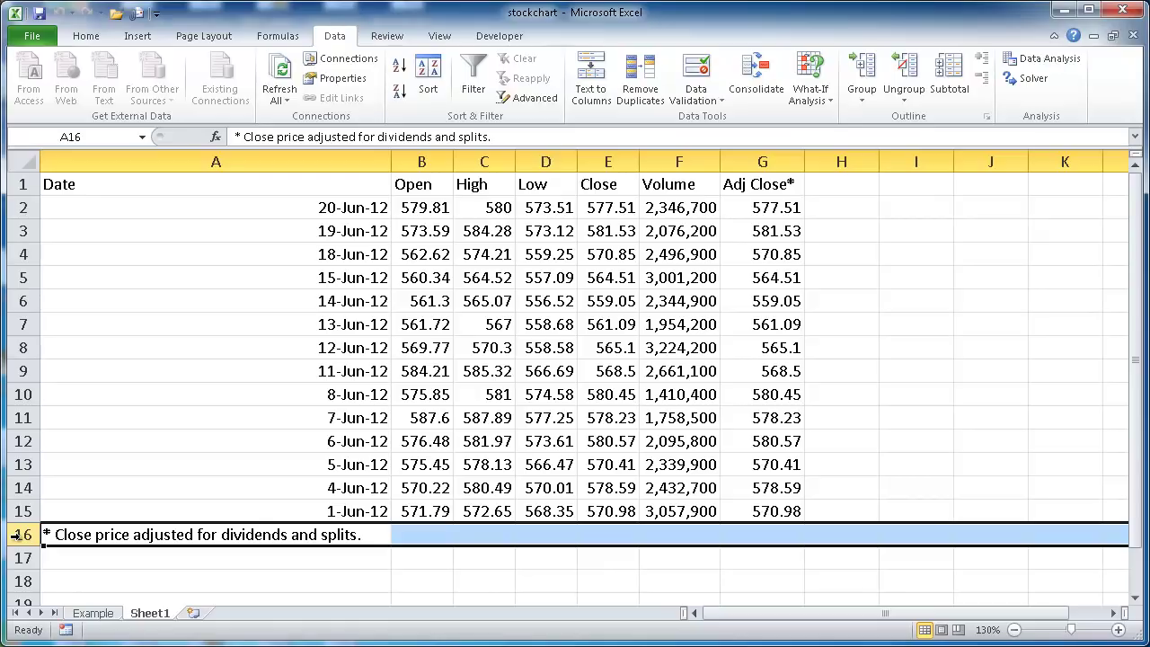
Clear row 16's footnote and select the Date through Close range A1:E15.
key("Delete")
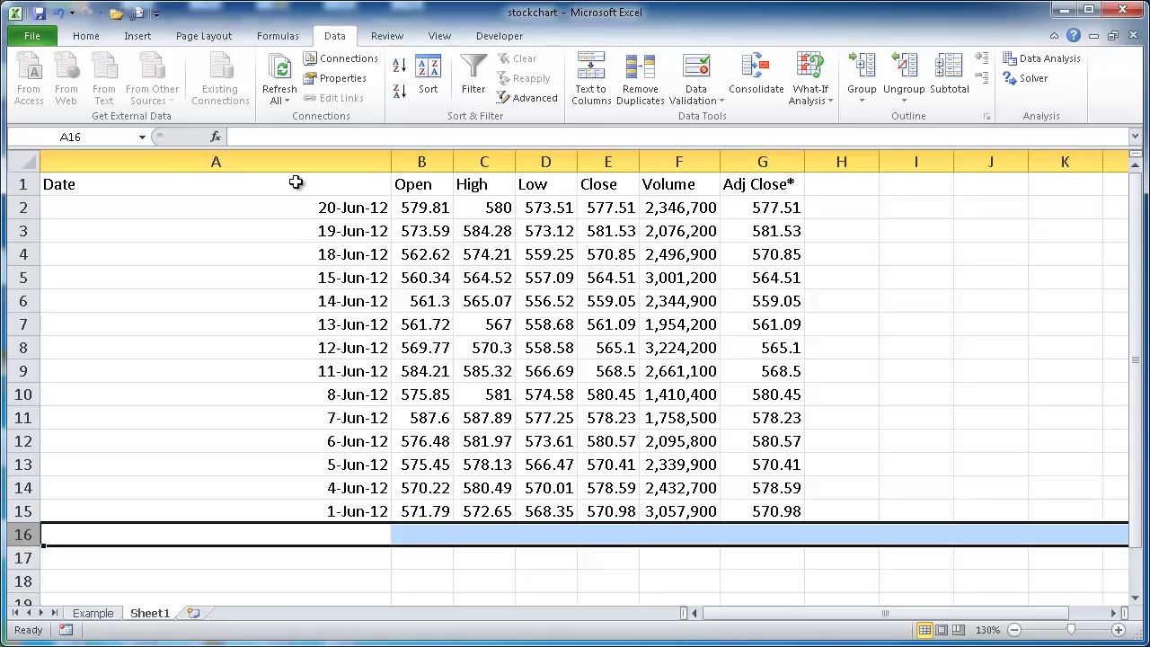
left_click_drag(295, 183, 591, 515)
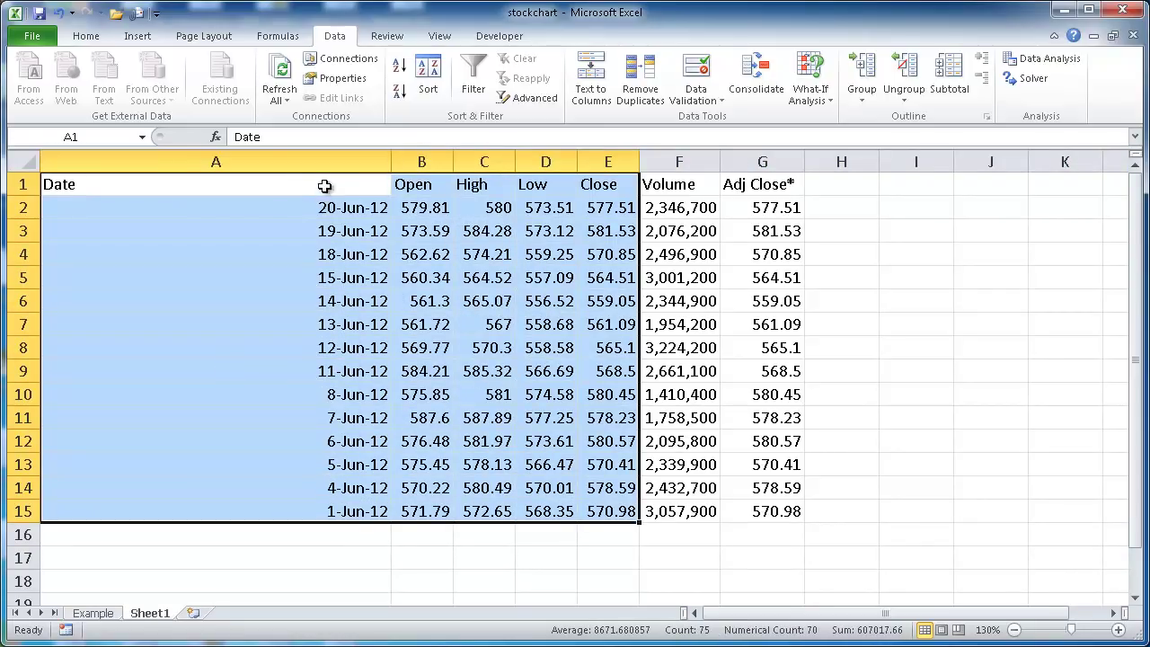
Insert an Open-High-Low-Close stock chart from the A1:E15 price data.
left_click_drag(321, 186, 593, 505)
left_click(137, 36)
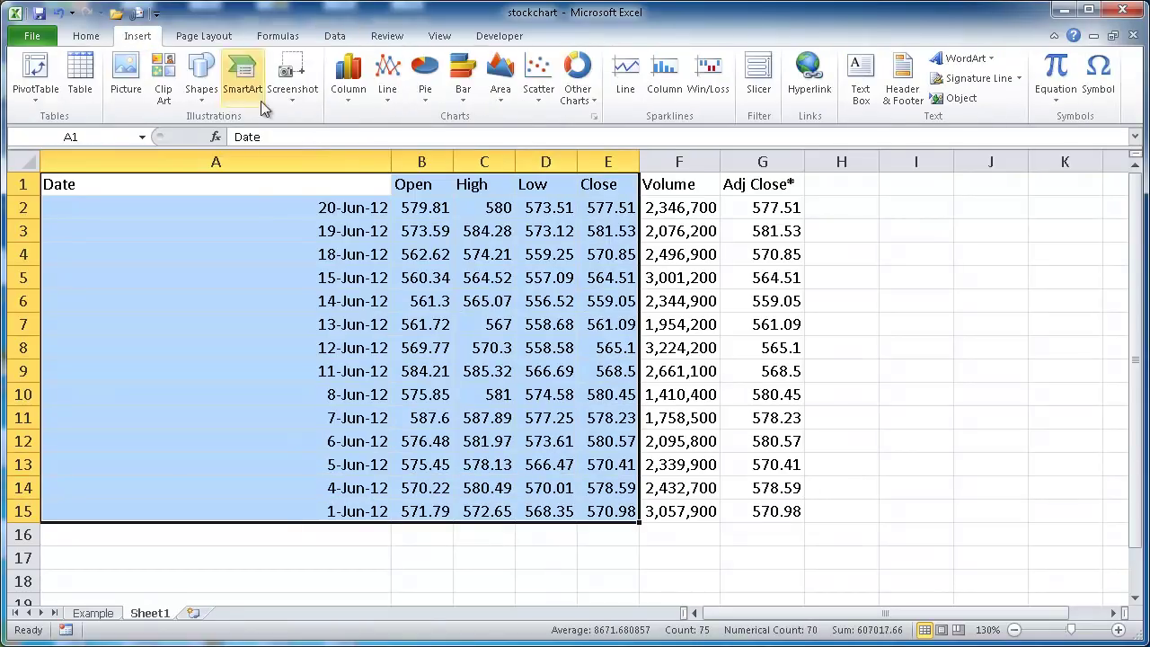
left_click(578, 95)
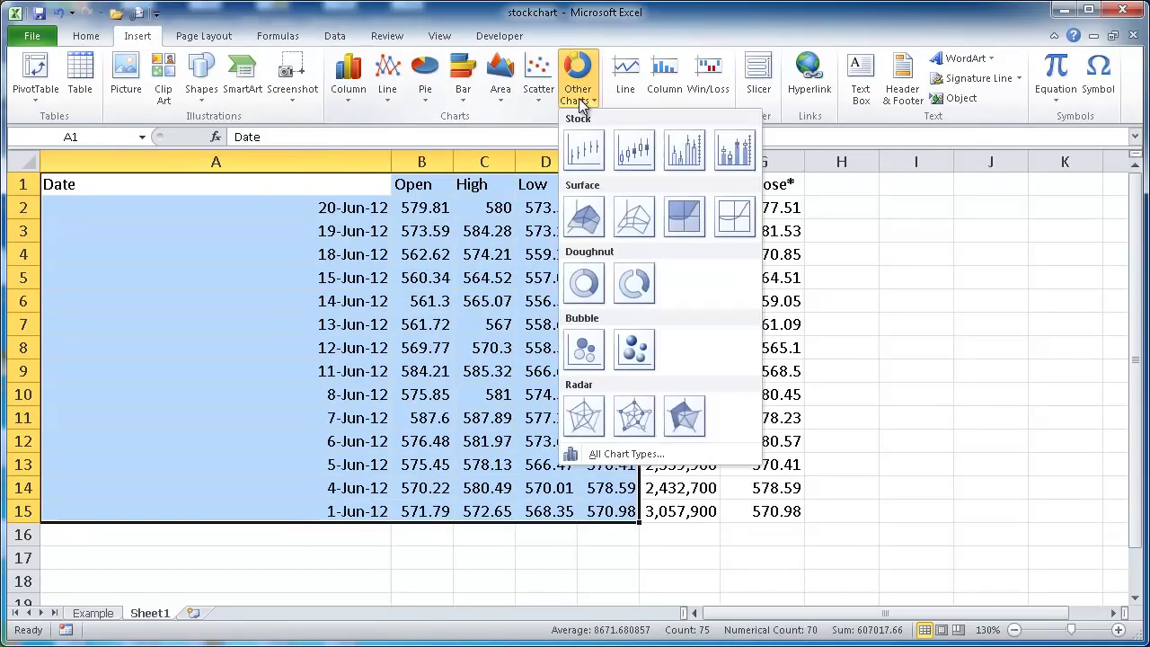
left_click(634, 150)
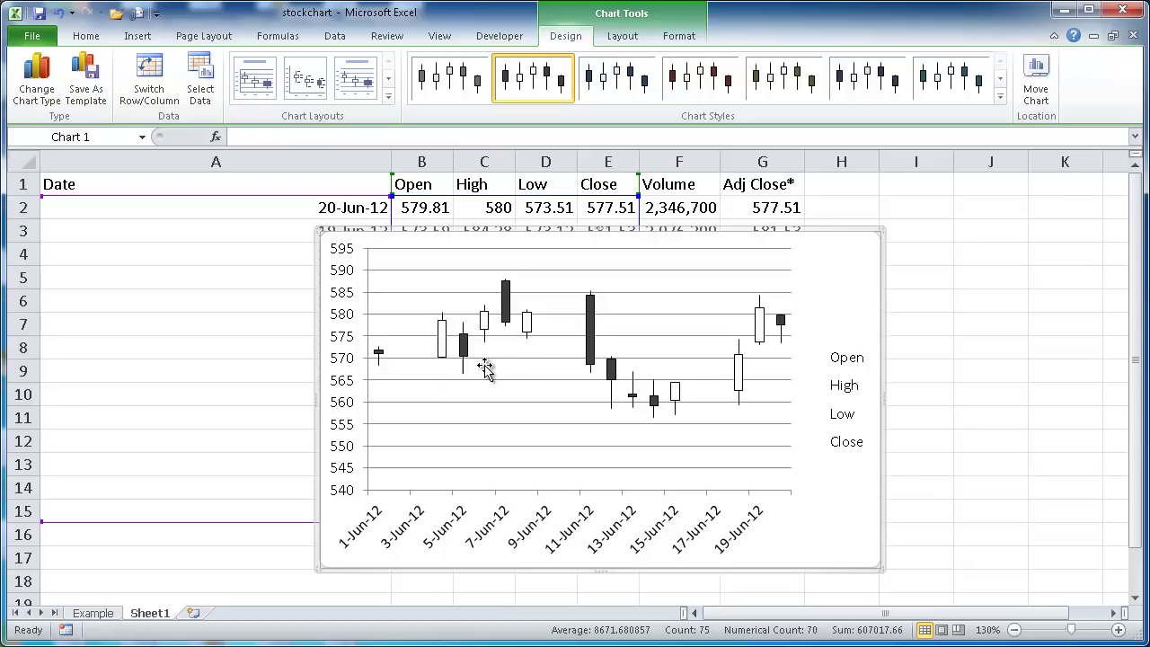
Delete the chart legend and drag the corner handle to widen the chart rightward.
left_click(848, 363)
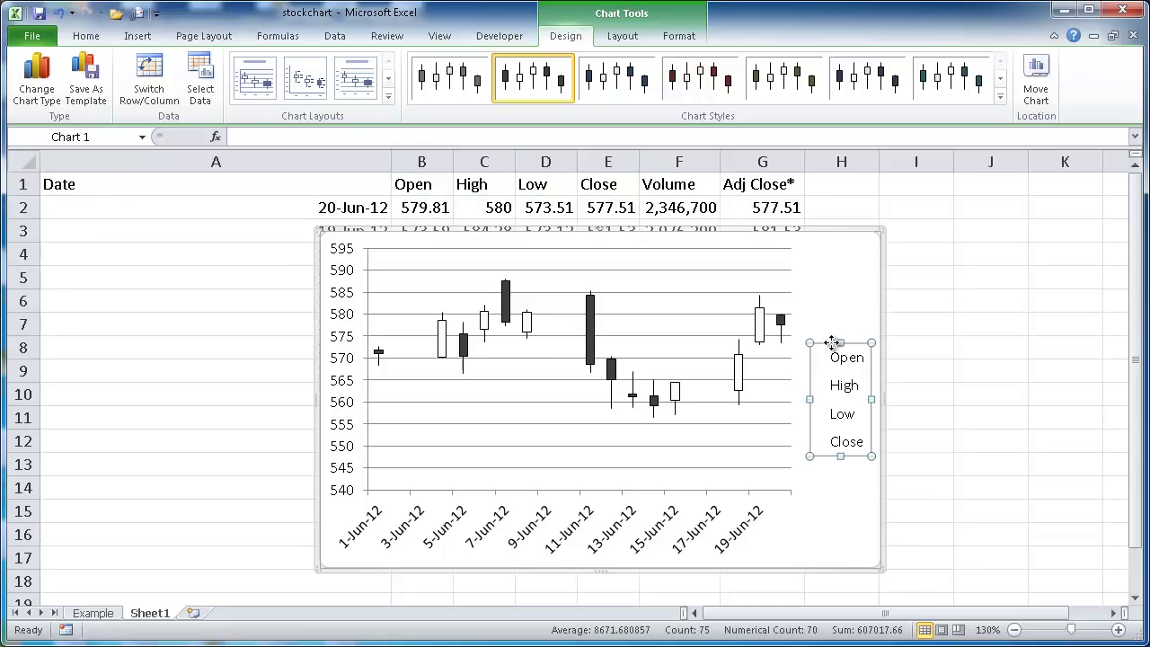
key("Delete")
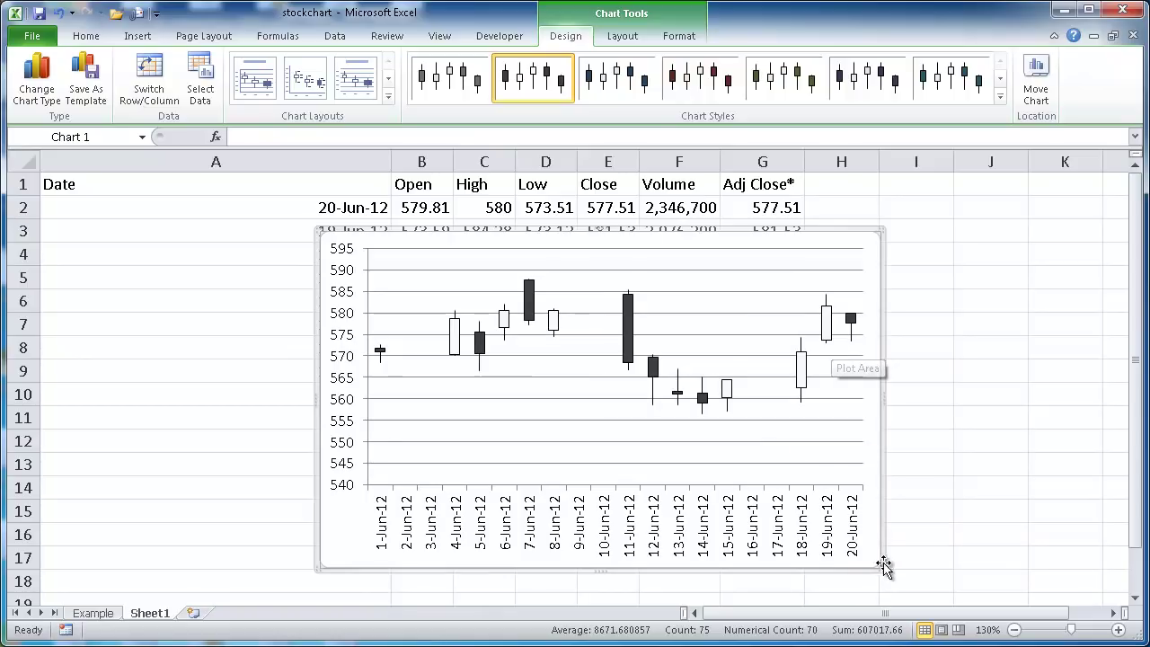
left_click_drag(882, 566, 971, 557)
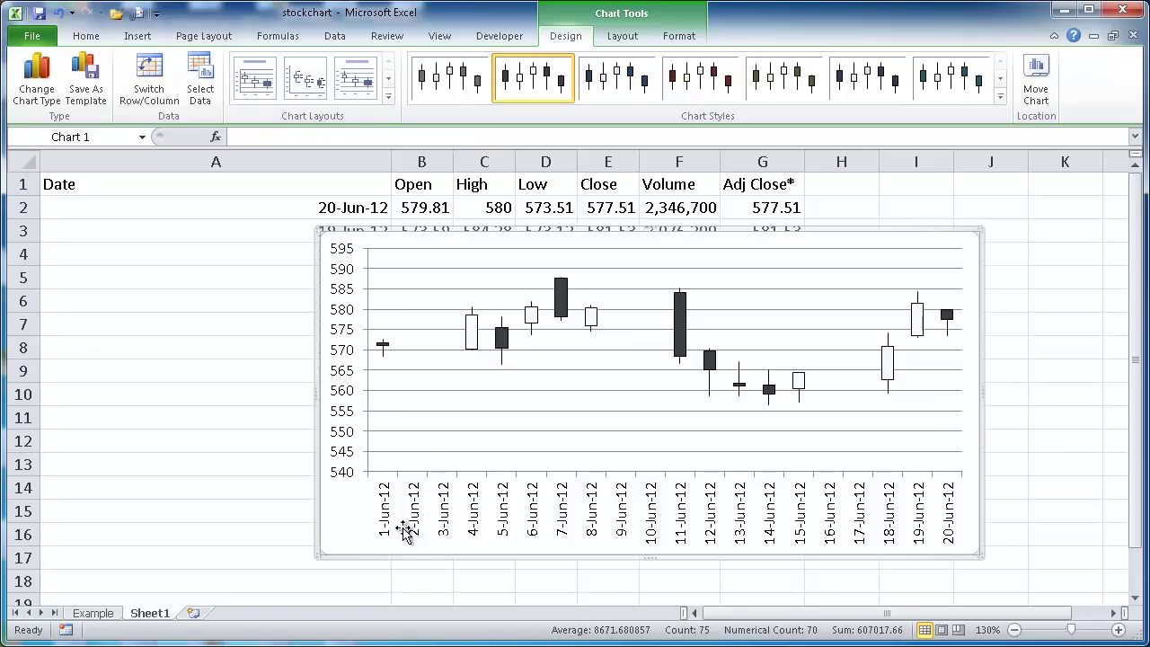
Change the horizontal axis type to Text axis so only trading dates appear.
left_click(442, 508)
right_click(442, 509)
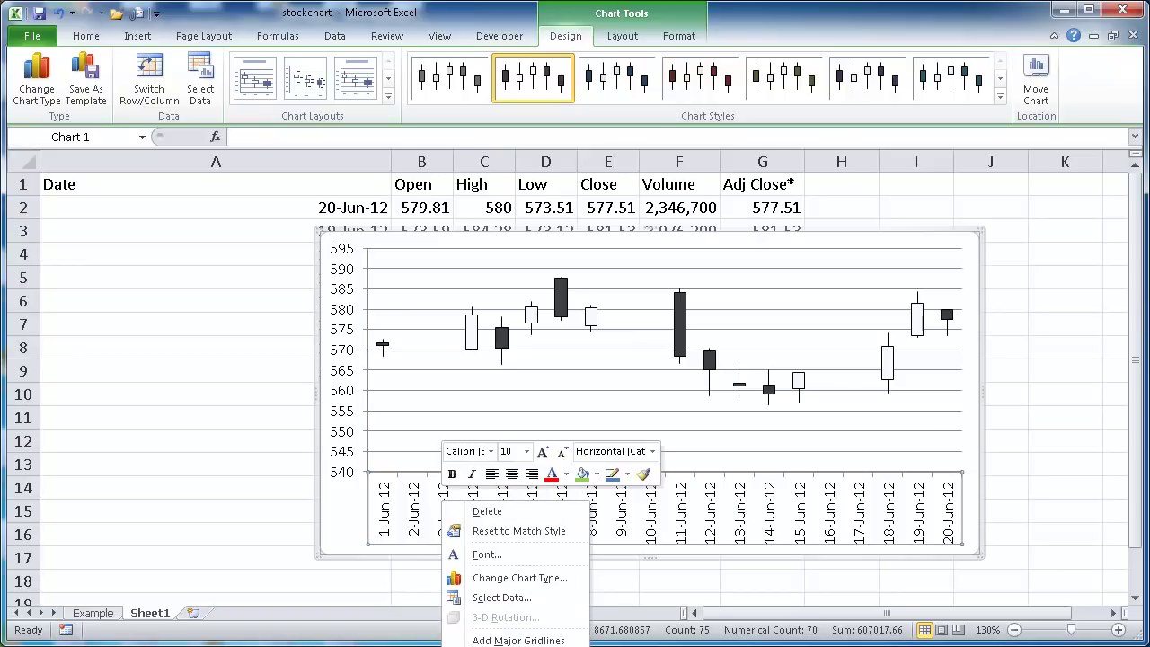
left_click(422, 596)
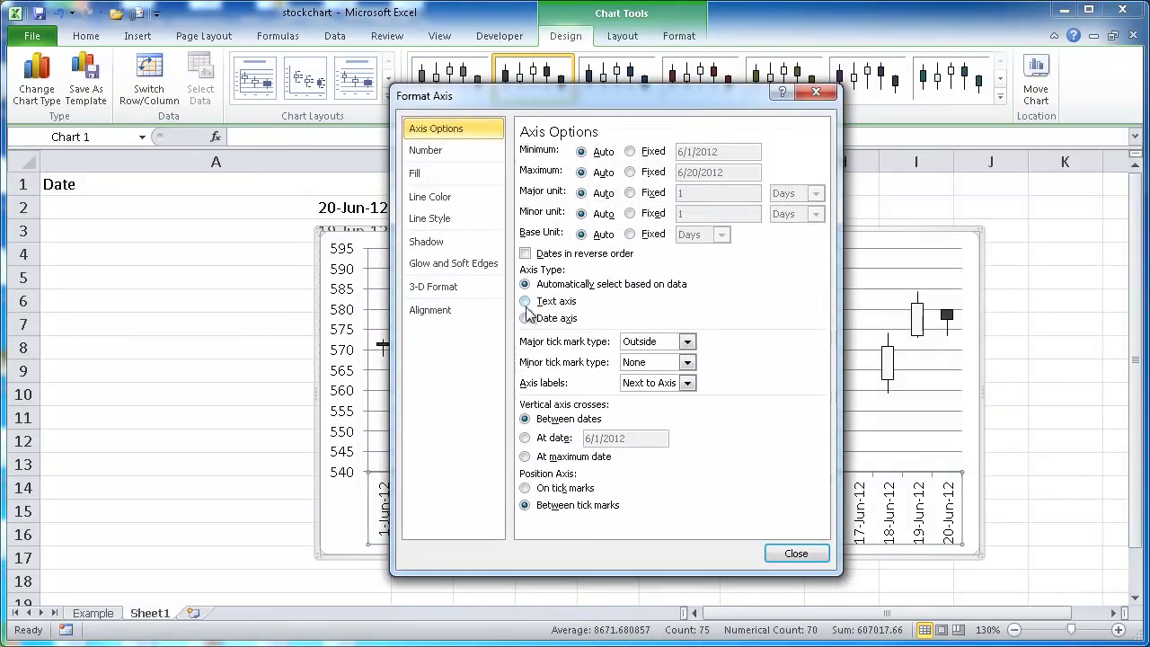
left_click(526, 302)
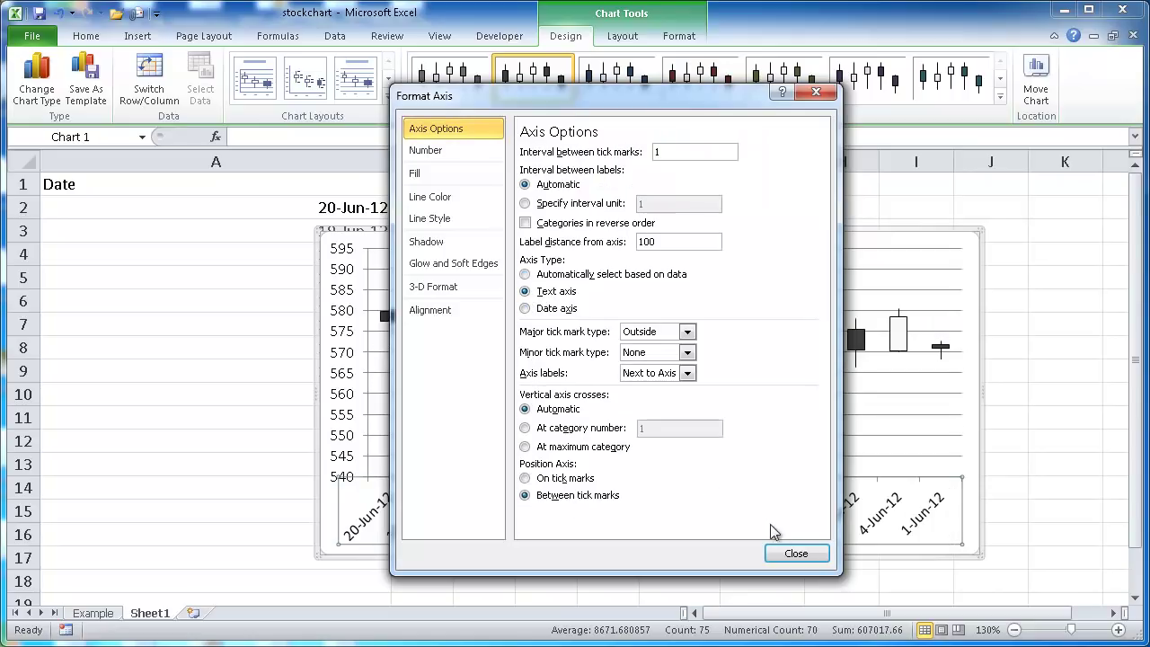
left_click(795, 555)
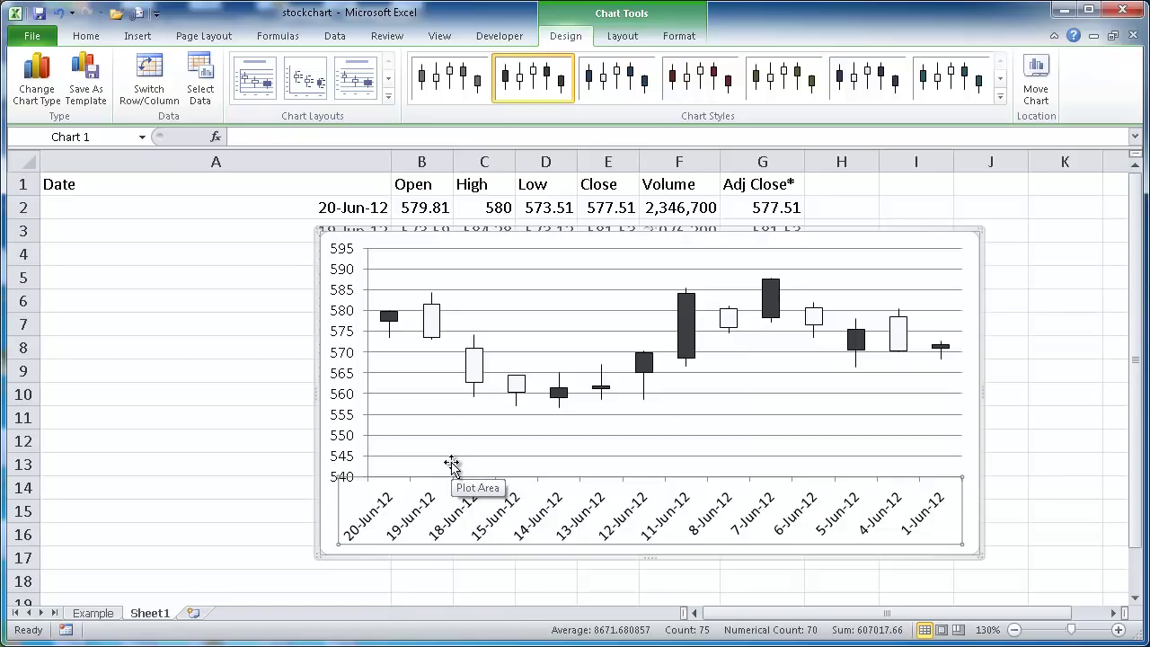
Fill the Down-Bars 1 candle bodies with Dark Red from Standard Colors.
left_click(435, 327)
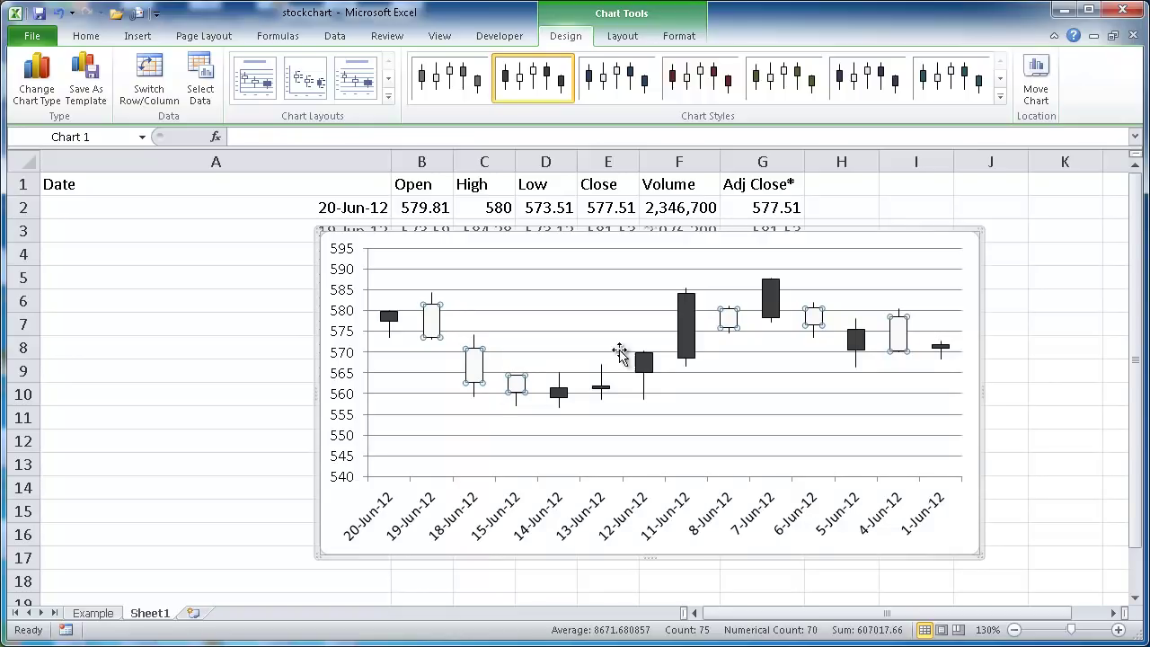
left_click(683, 325)
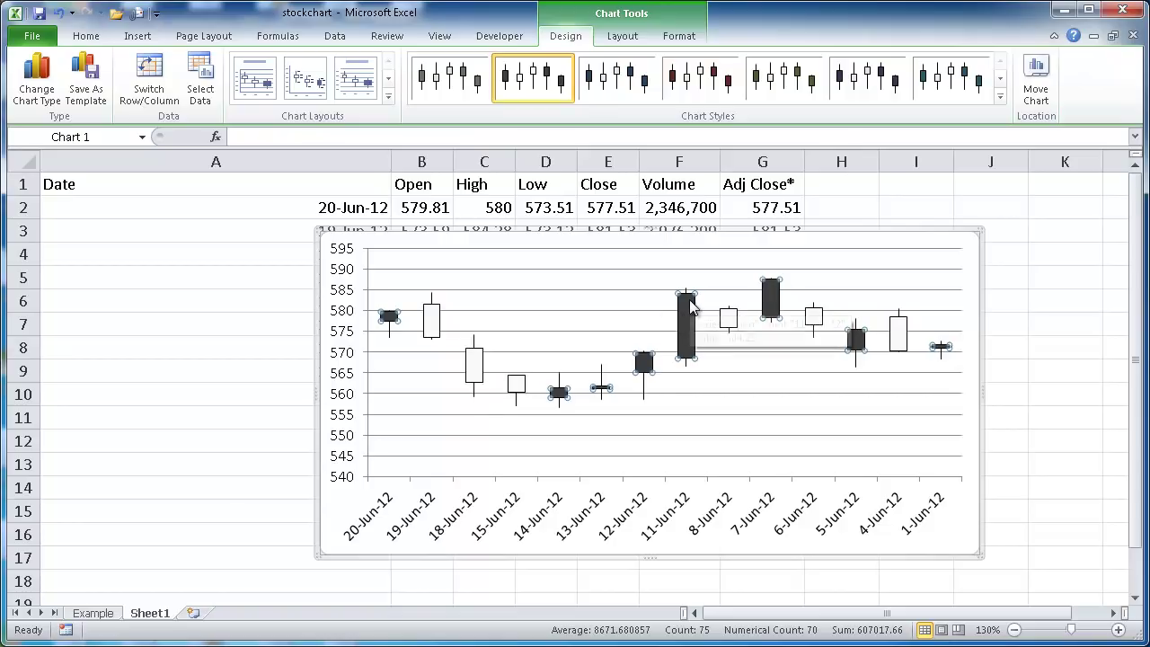
right_click(693, 326)
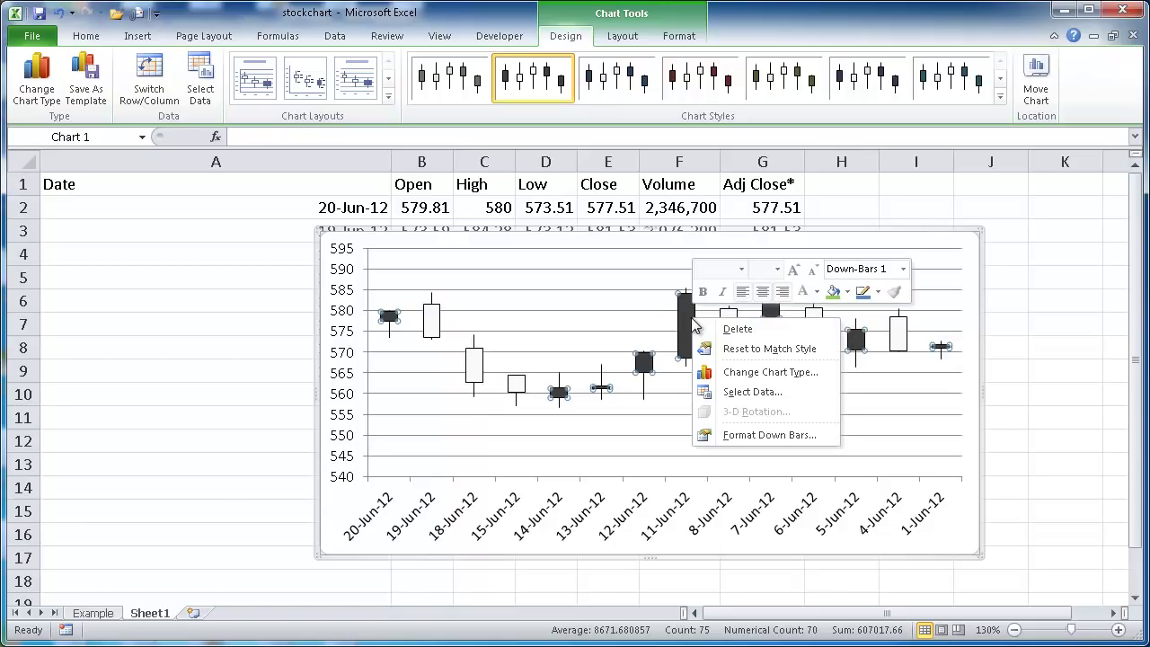
left_click(847, 292)
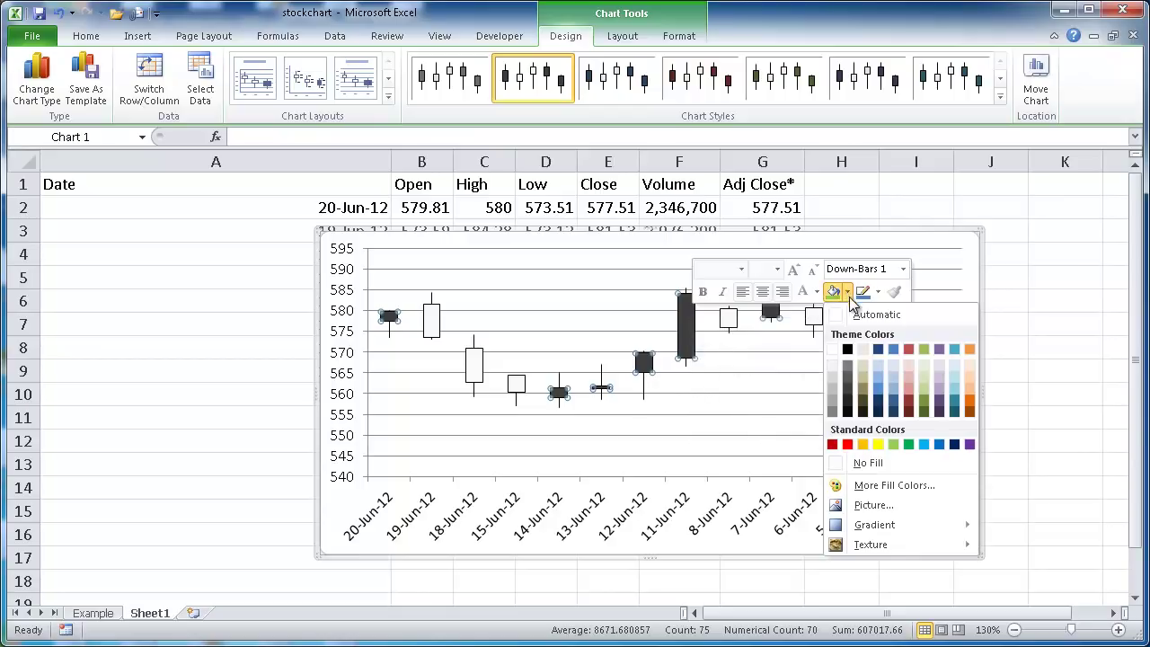
left_click(832, 444)
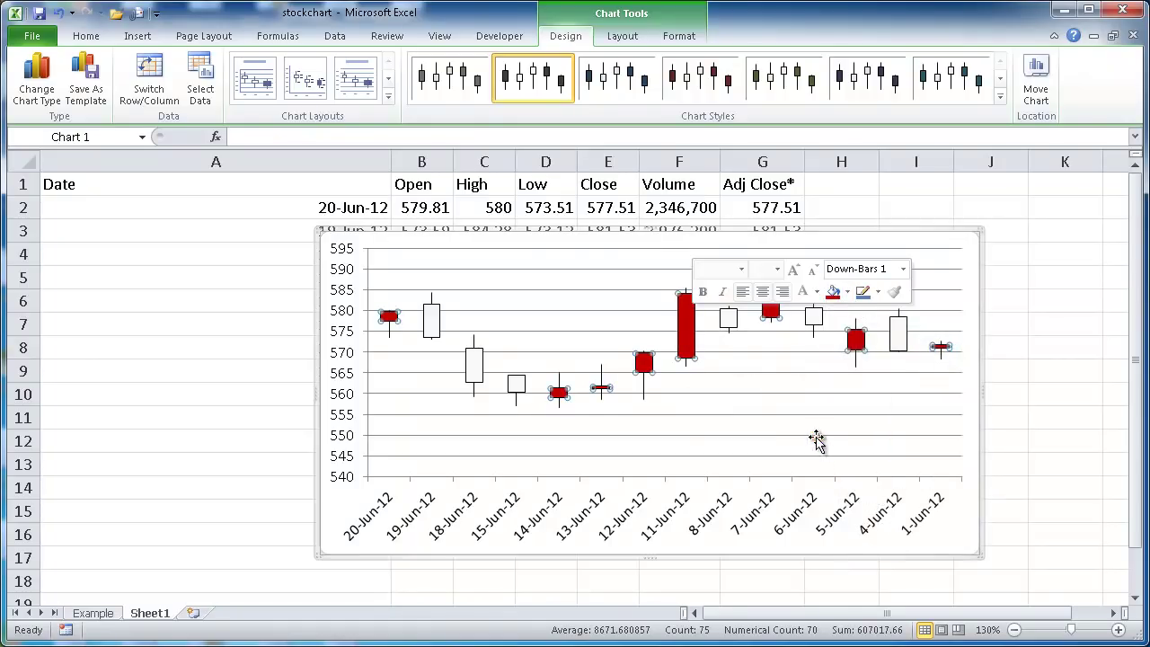
left_click(728, 324)
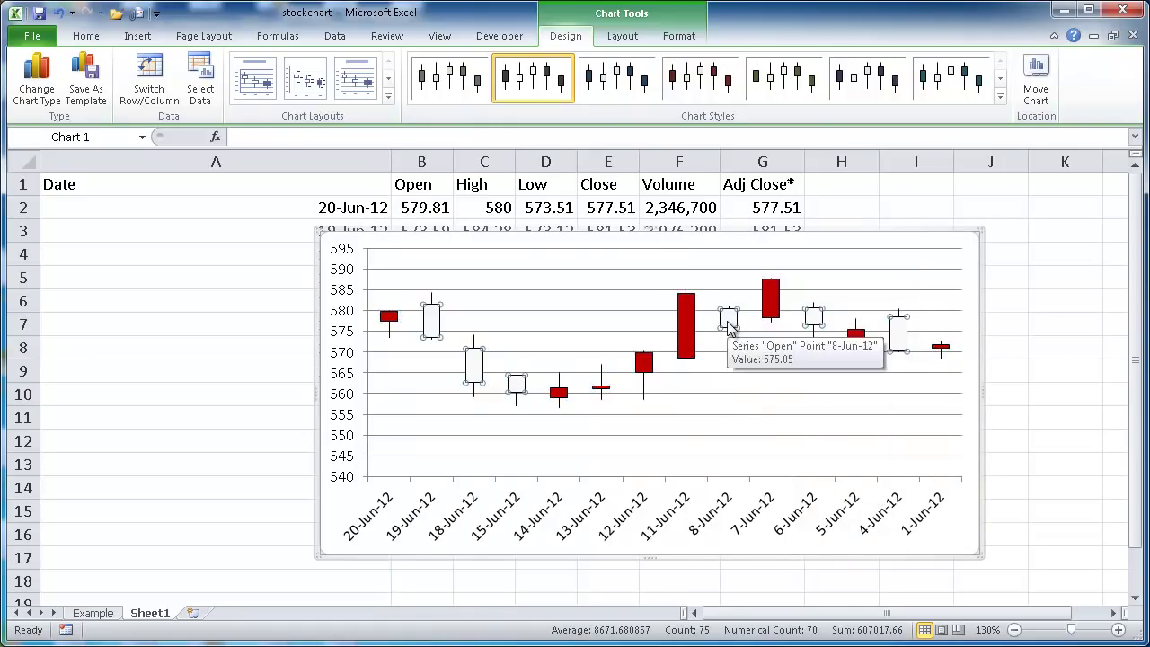
Fill the white up-bar candle bodies with Light Green, then deselect the chart.
right_click(729, 329)
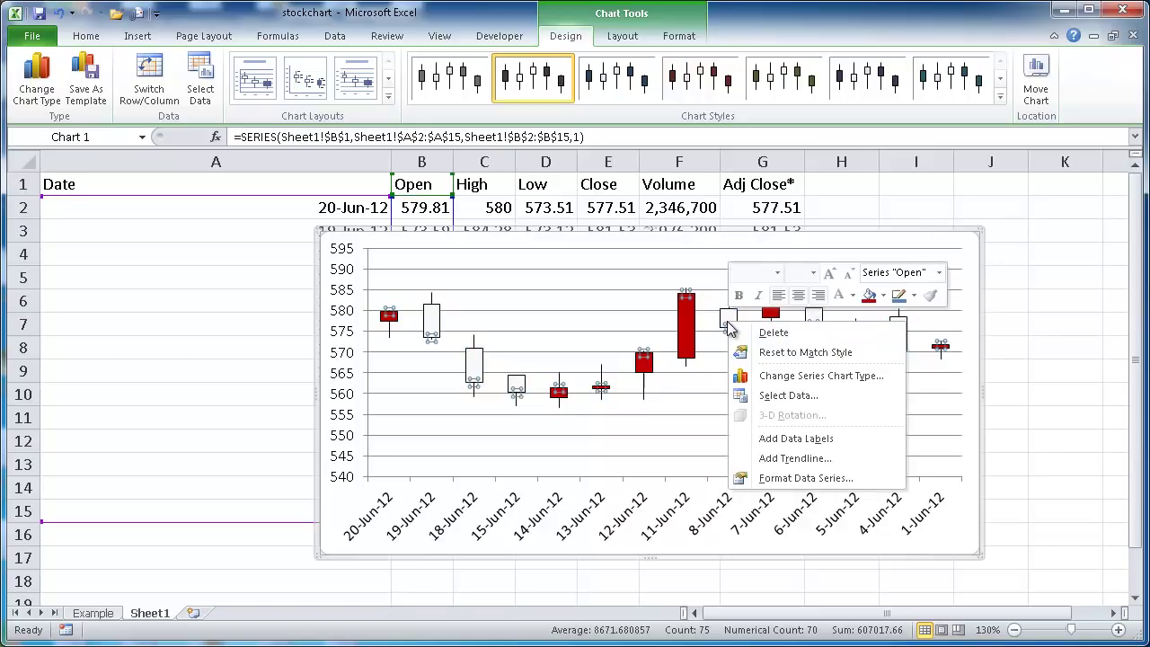
left_click(477, 365)
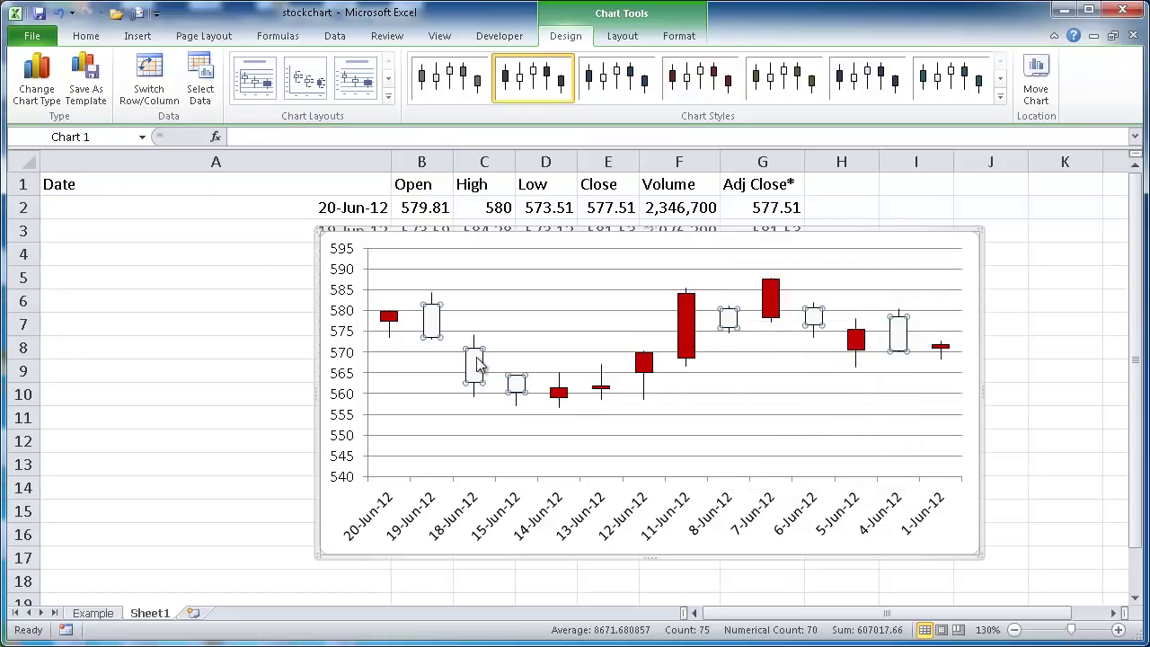
right_click(478, 363)
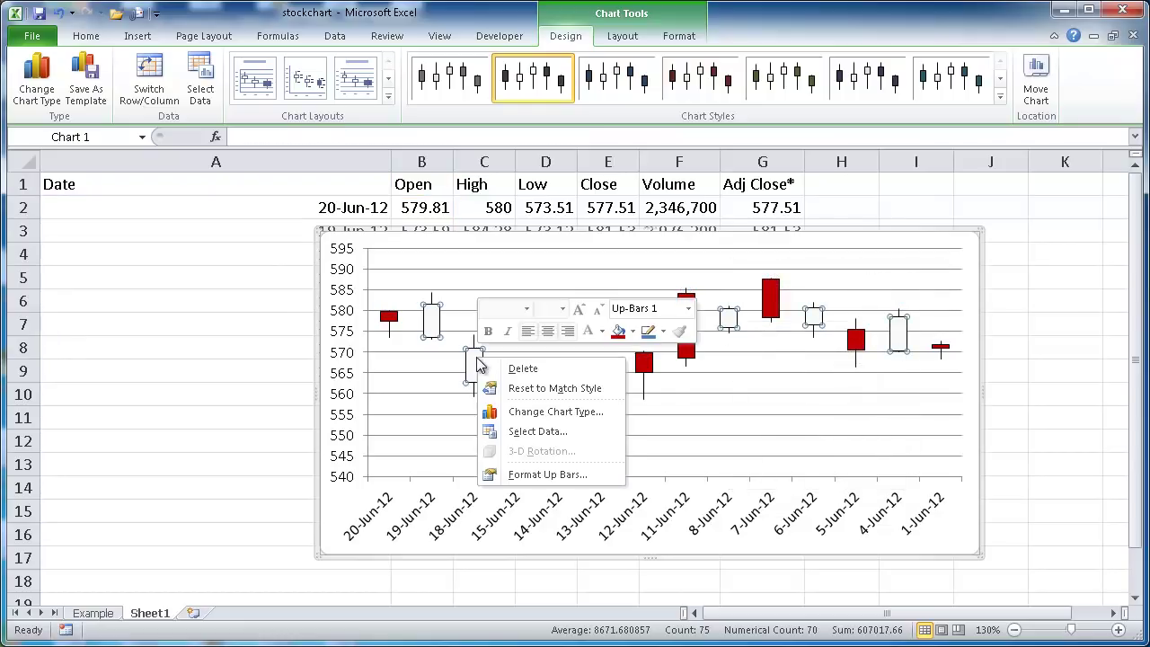
left_click(632, 331)
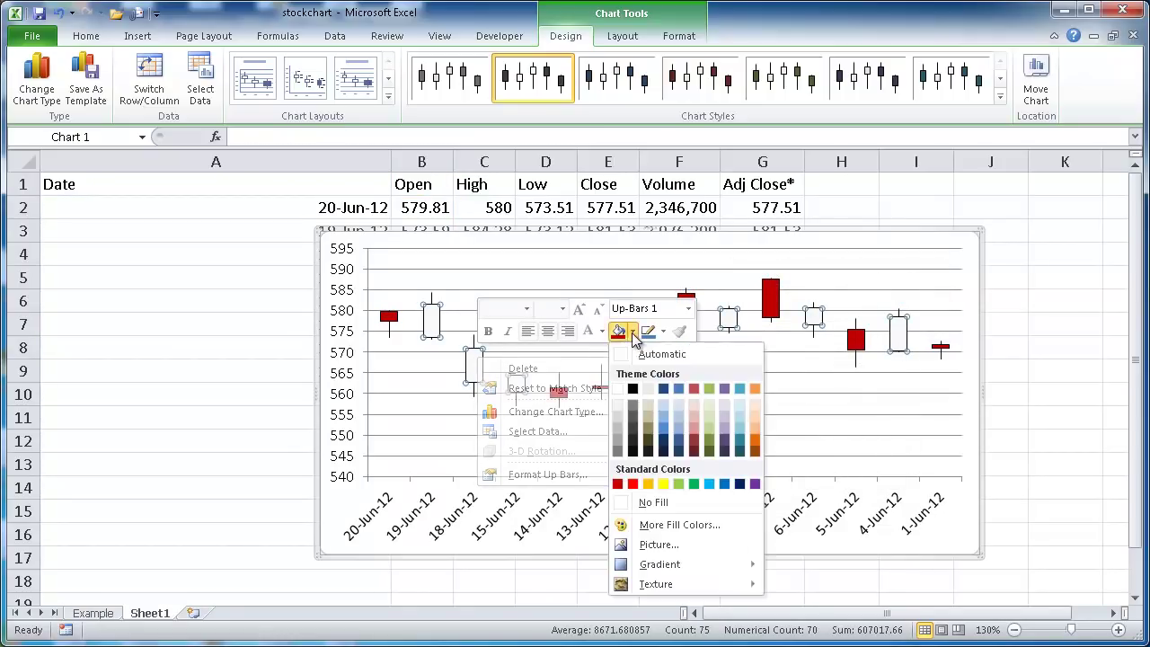
left_click(678, 484)
left_click(1016, 375)
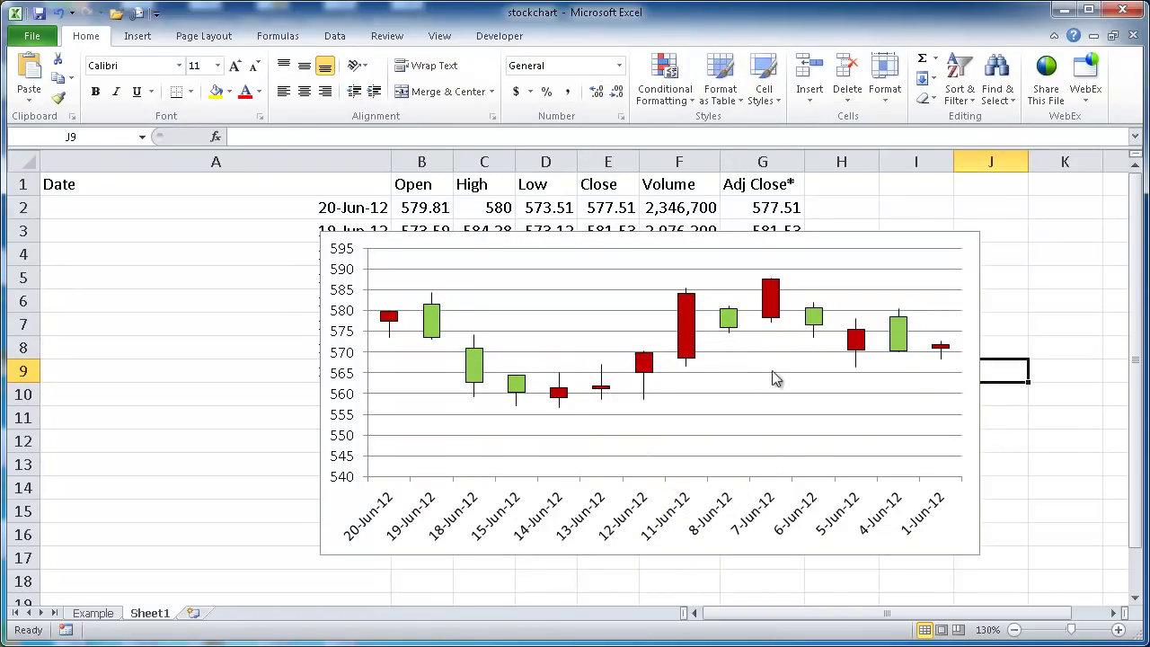
Apply a Circle bevel to the red down-bars, then repeat it on the green up-bars with F4.
left_click(689, 328)
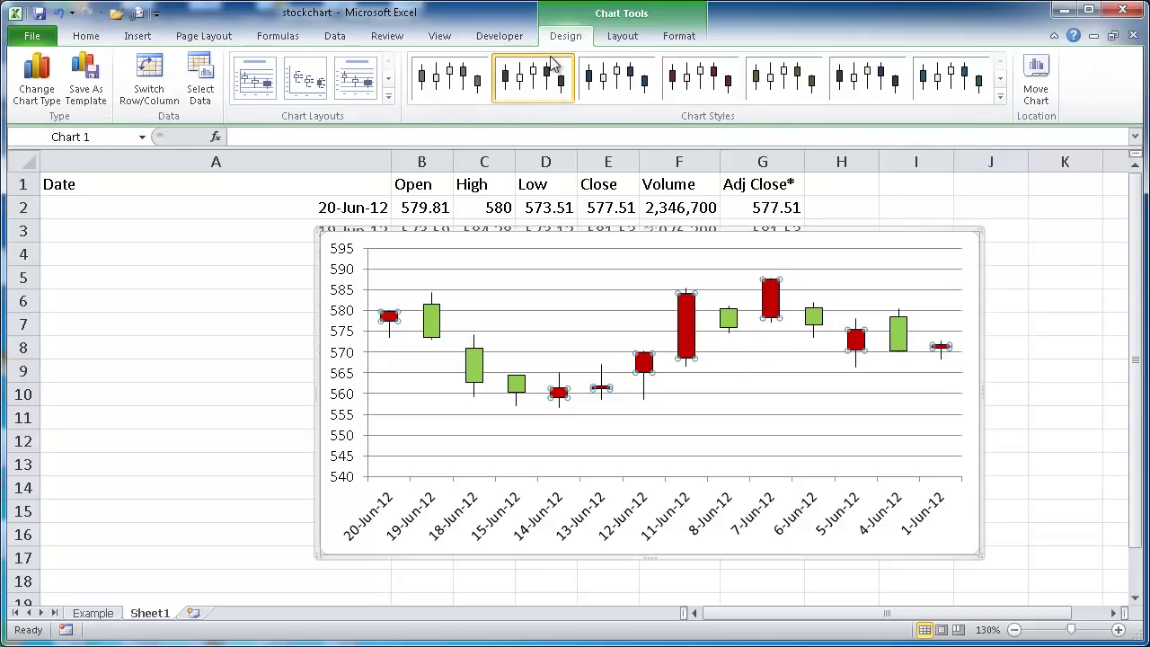
left_click(680, 36)
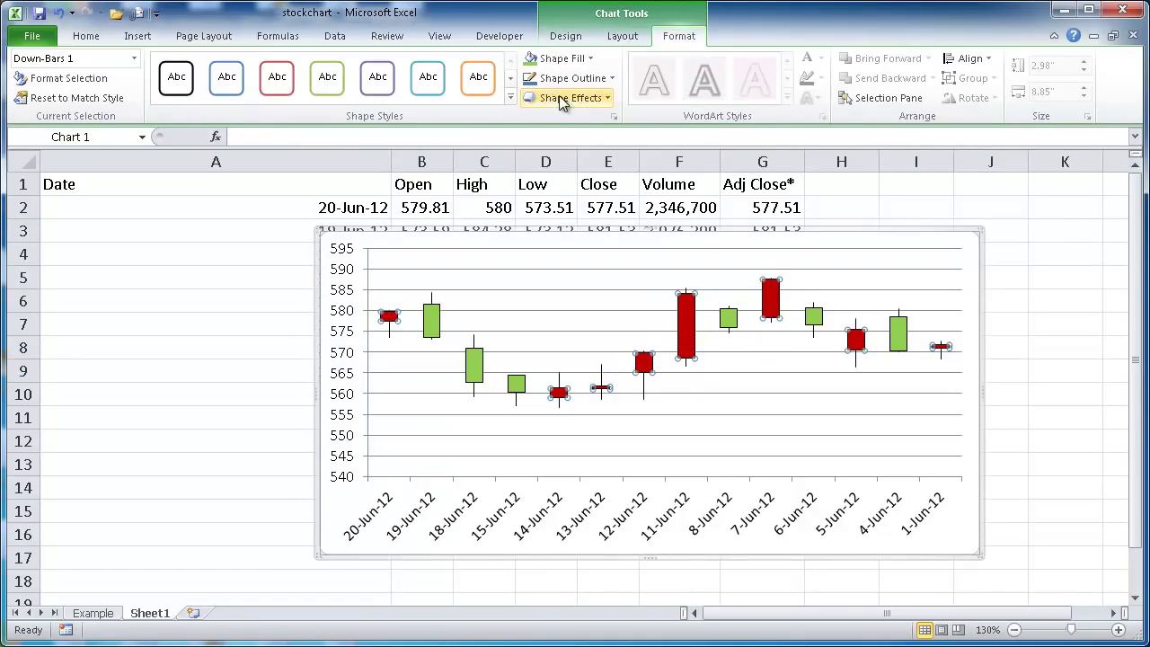
left_click(609, 99)
mouse_move(583, 170)
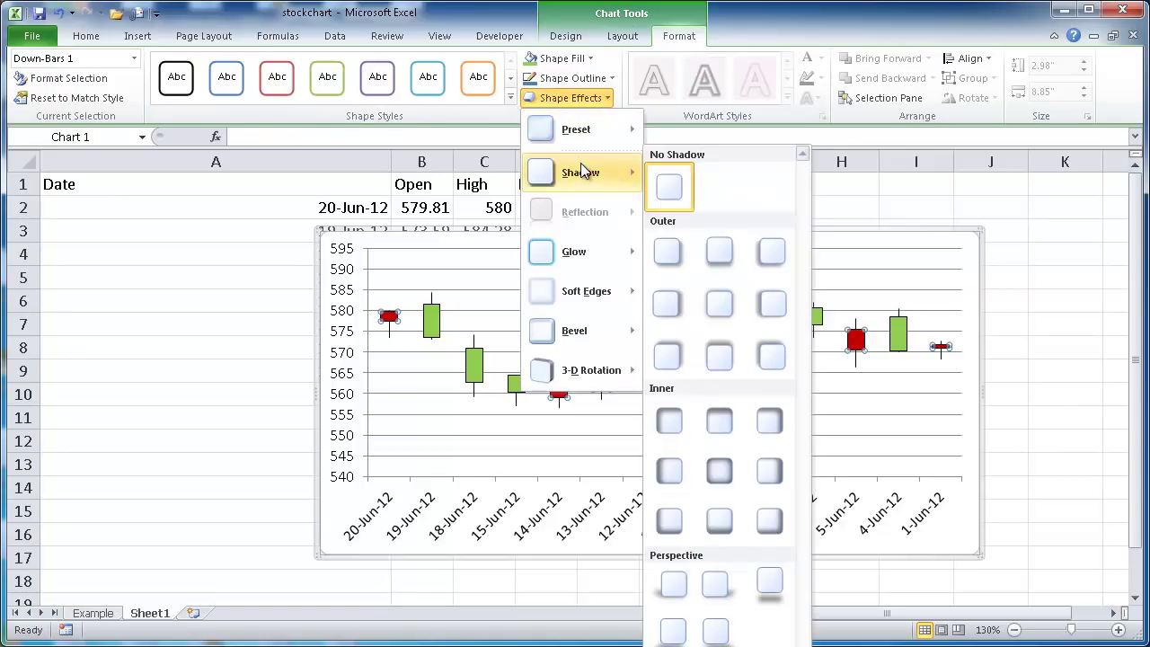
mouse_move(585, 331)
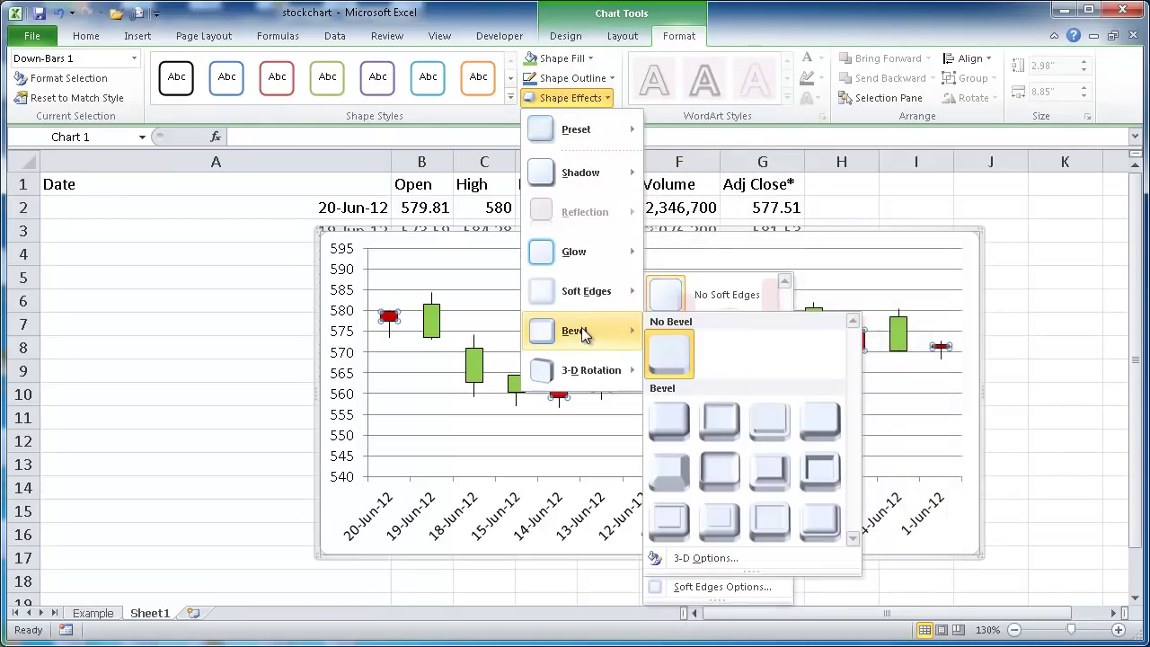
left_click(671, 424)
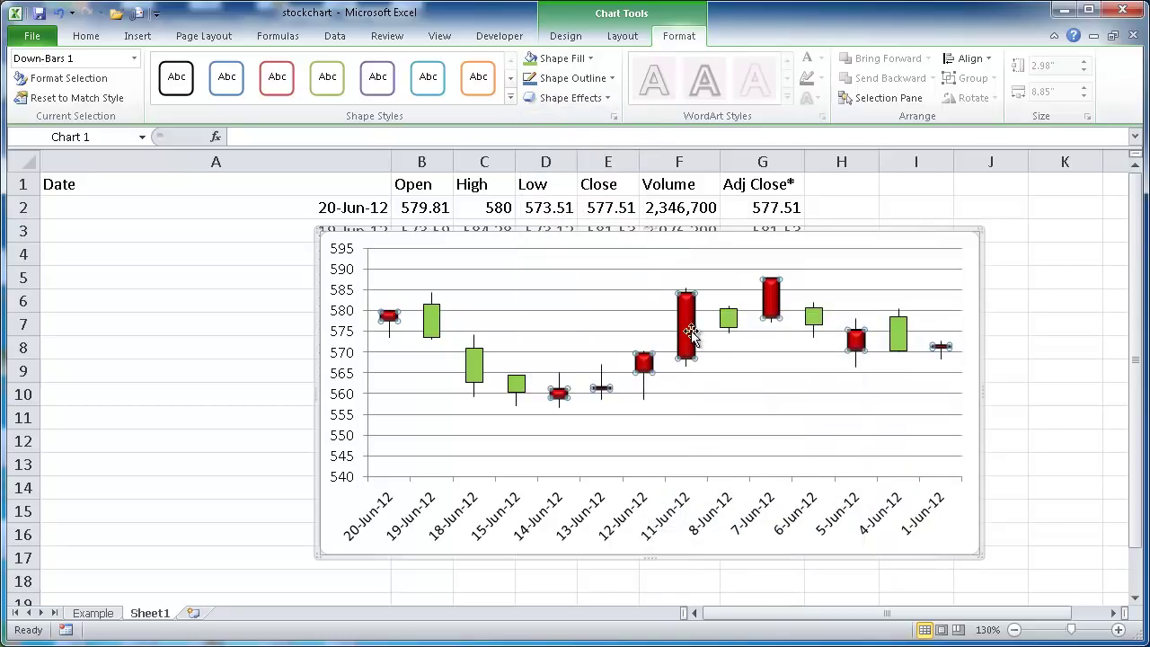
left_click(812, 321)
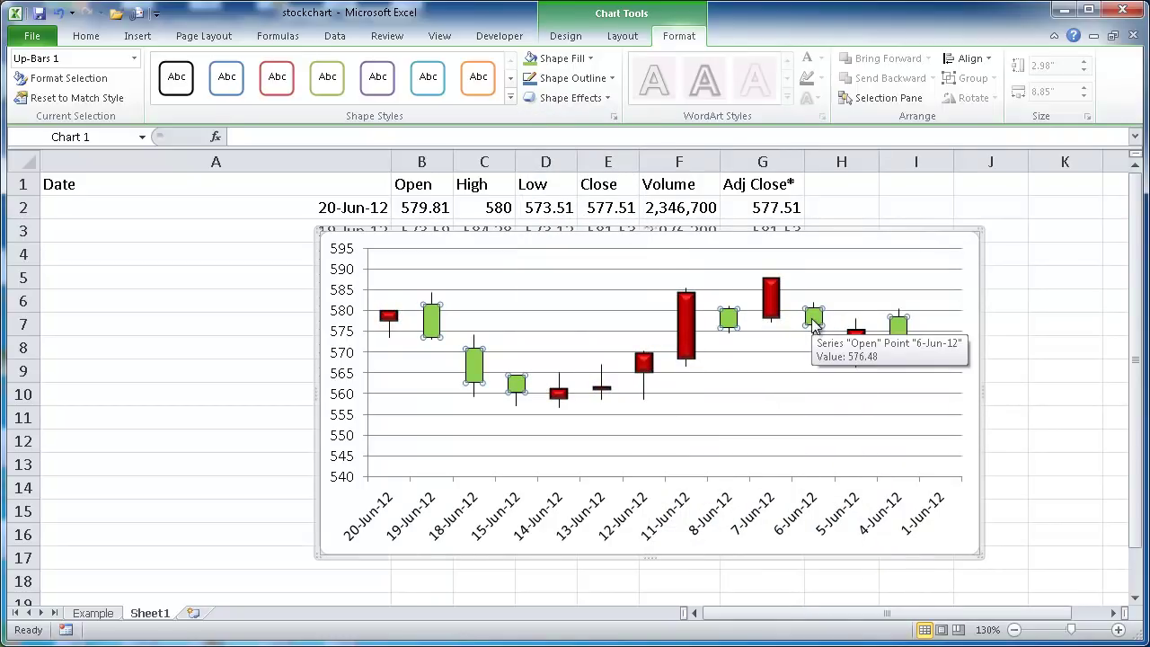
key("F4")
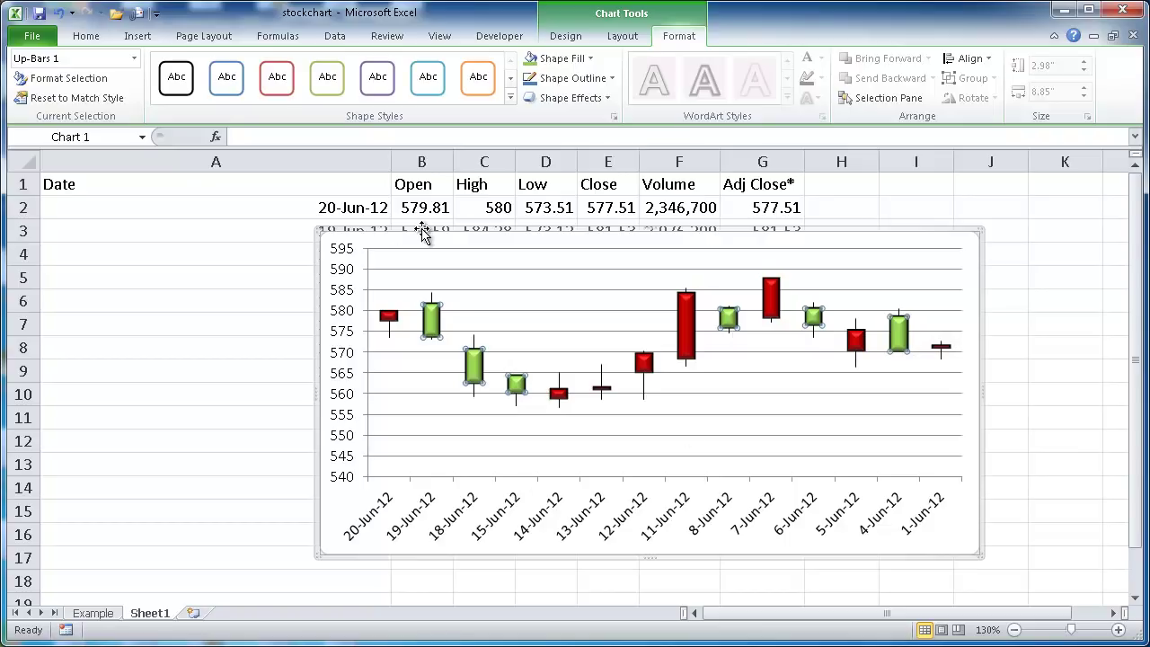
Drag the candlestick chart down and right until the GOOG price table rows 1–15 are uncovered.
left_click_drag(420, 231, 525, 246)
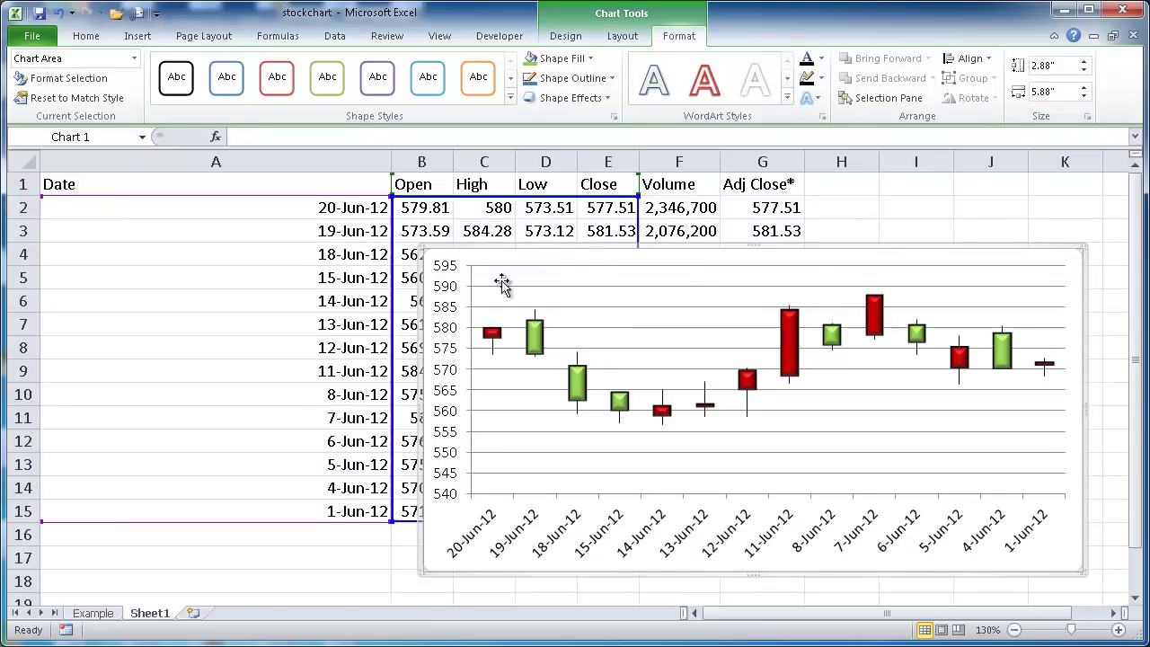
left_click_drag(589, 250, 610, 254)
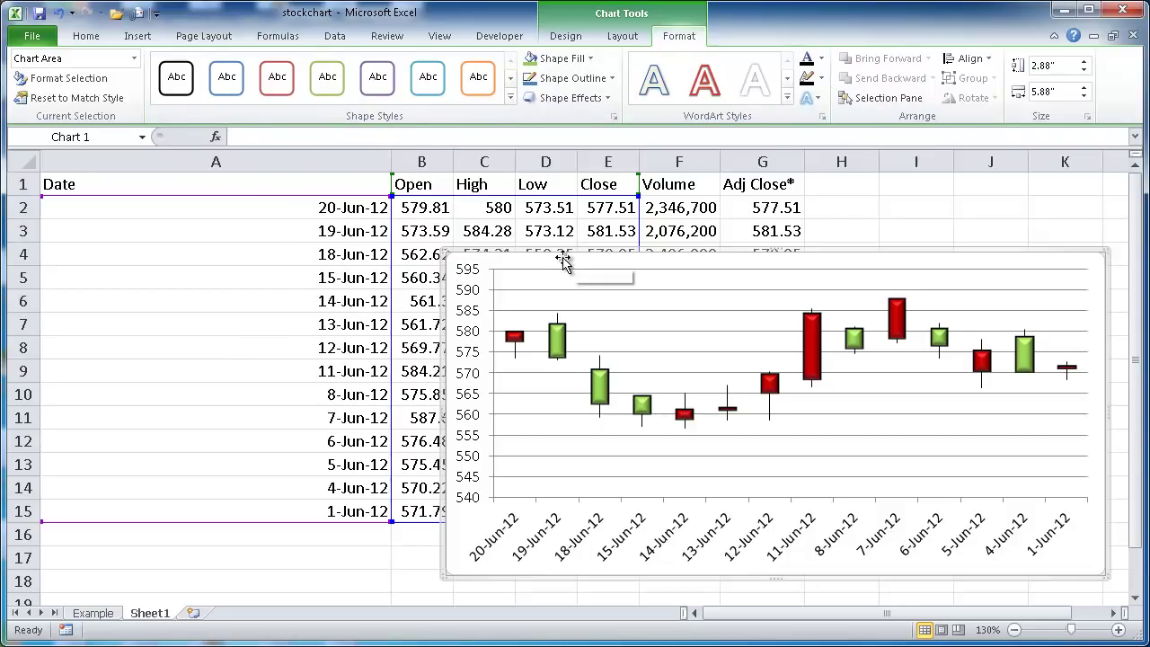
left_click_drag(565, 256, 744, 527)
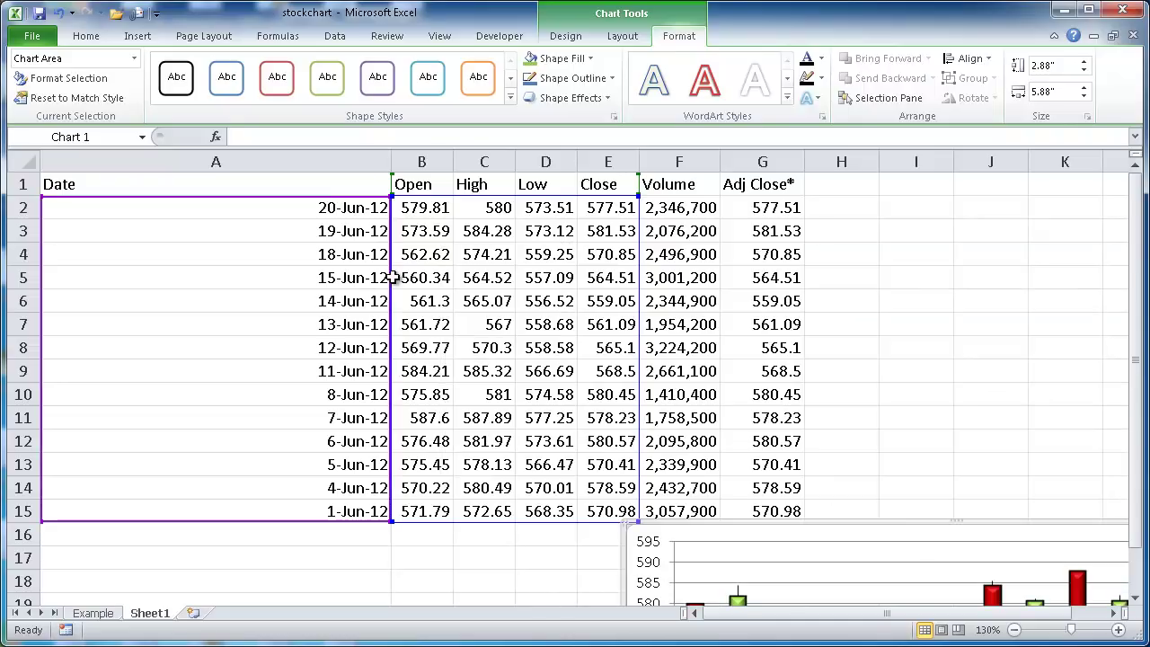
right_click(354, 279)
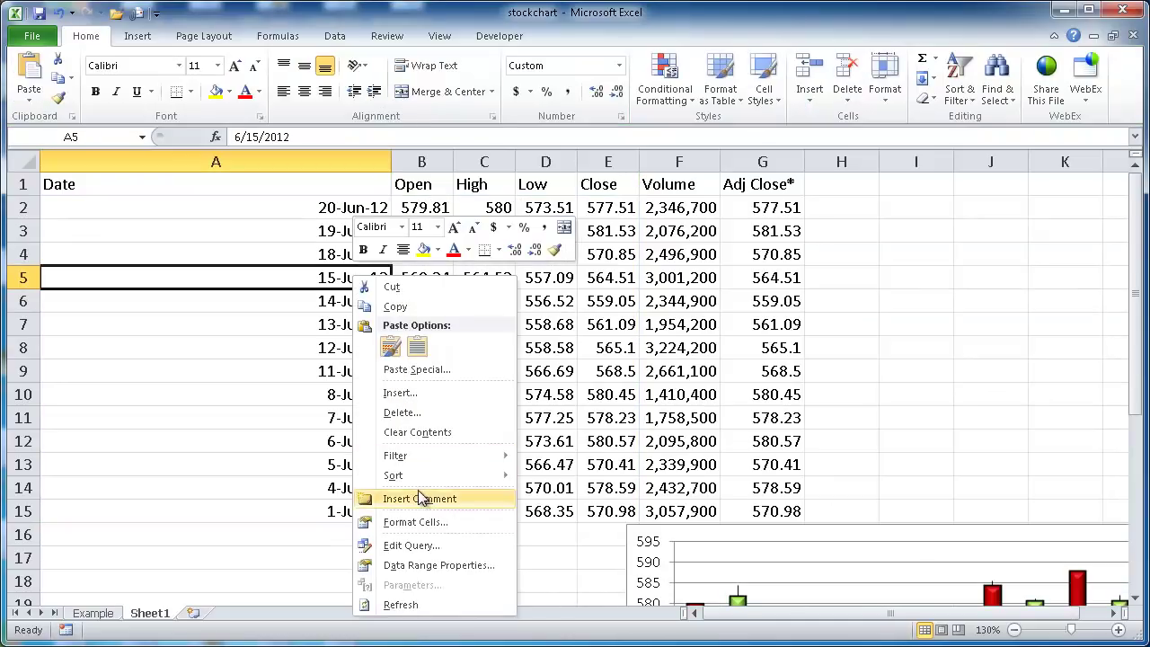
Edit the web query so both start and end date months are May, and fetch those prices.
left_click(415, 545)
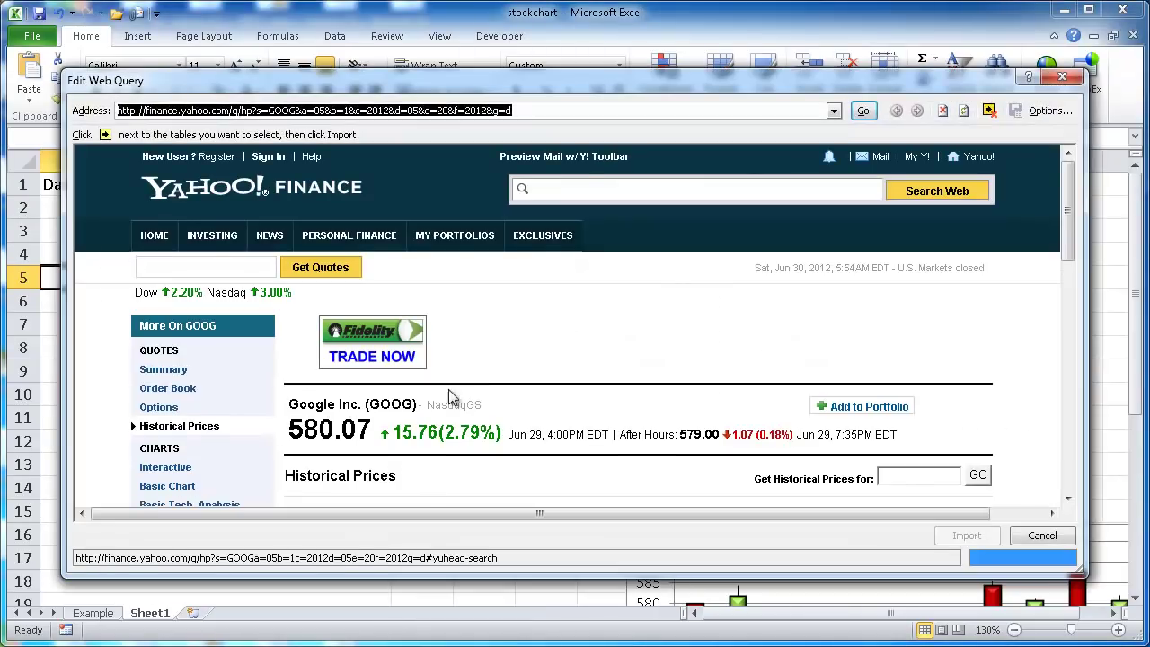
left_click_drag(1071, 178, 1071, 274)
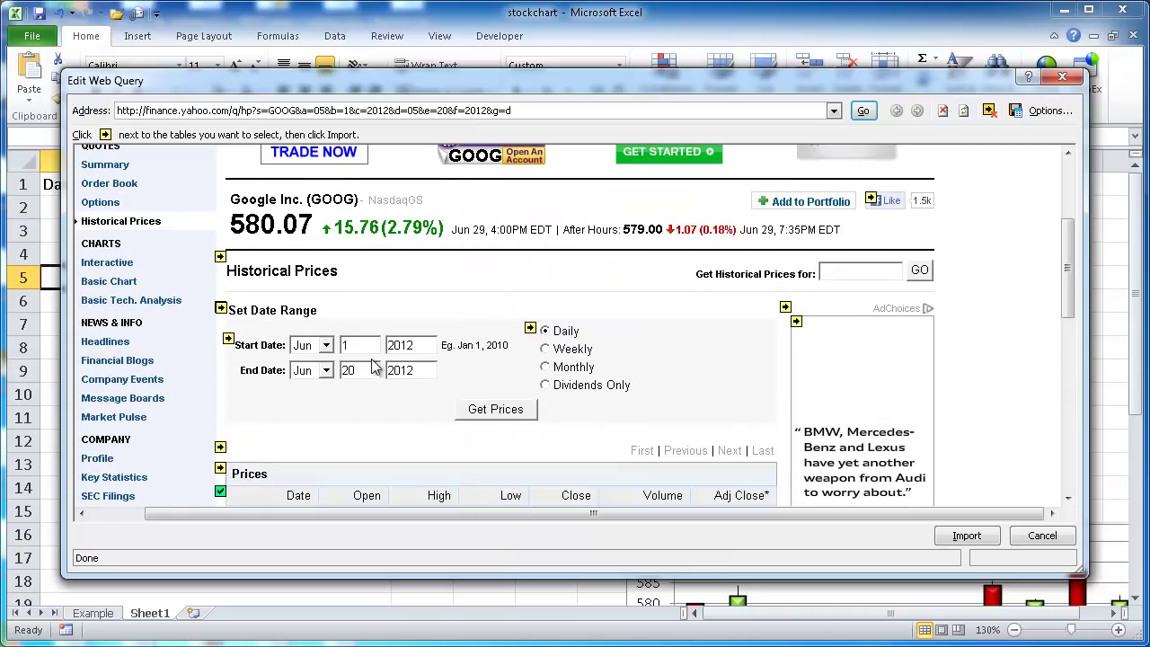
double_click(354, 348)
left_click(327, 347)
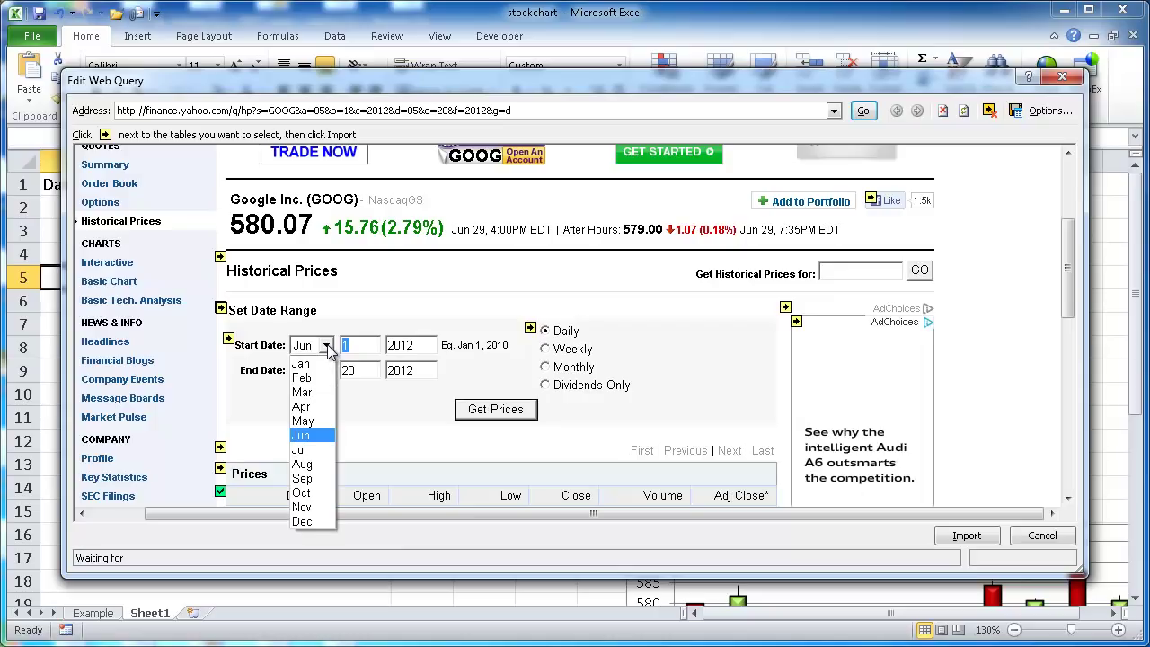
left_click(314, 422)
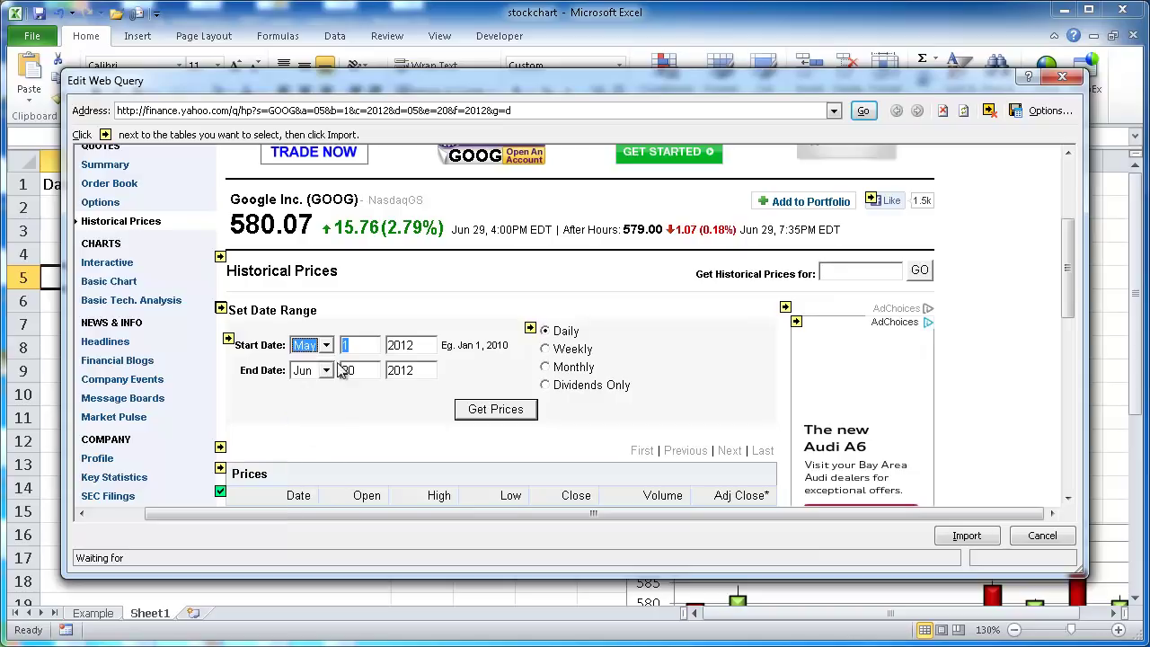
left_click(327, 370)
left_click(319, 447)
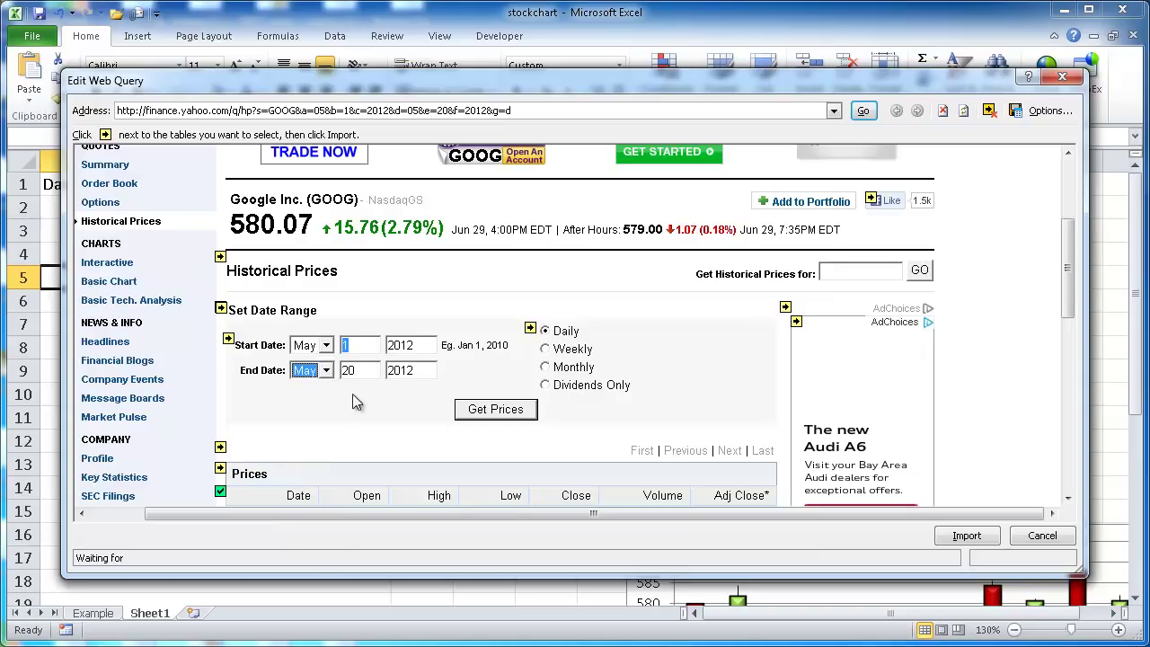
left_click(489, 411)
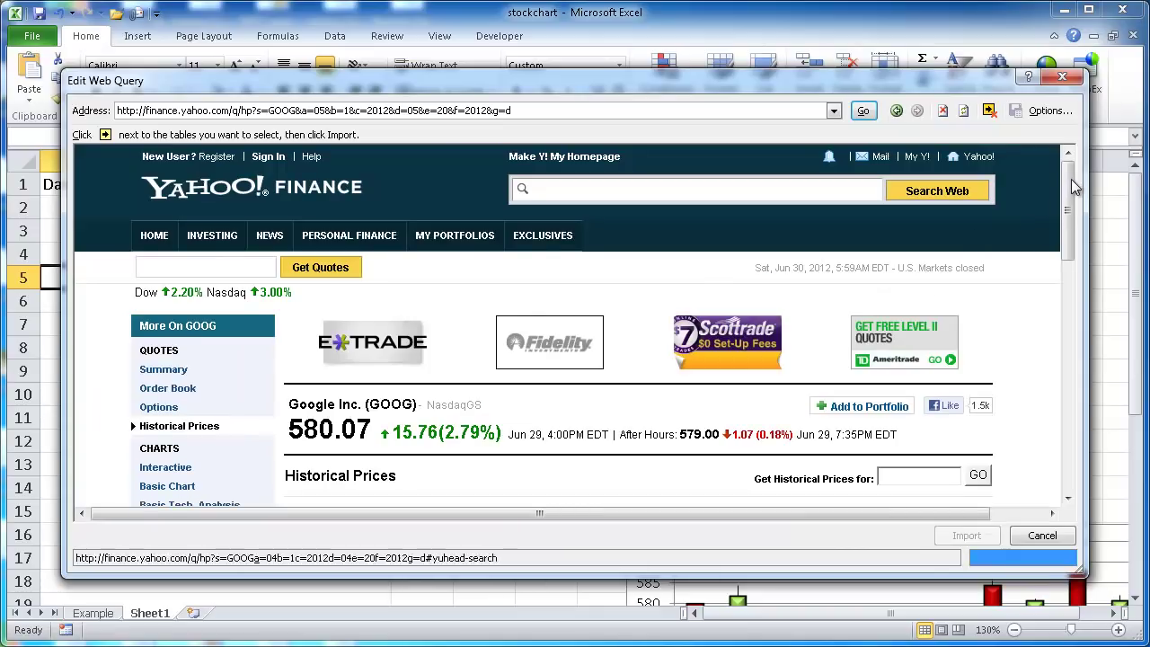
Select the Prices table in the query page and import it into the sheet.
scroll(1073, 251, "down", 8)
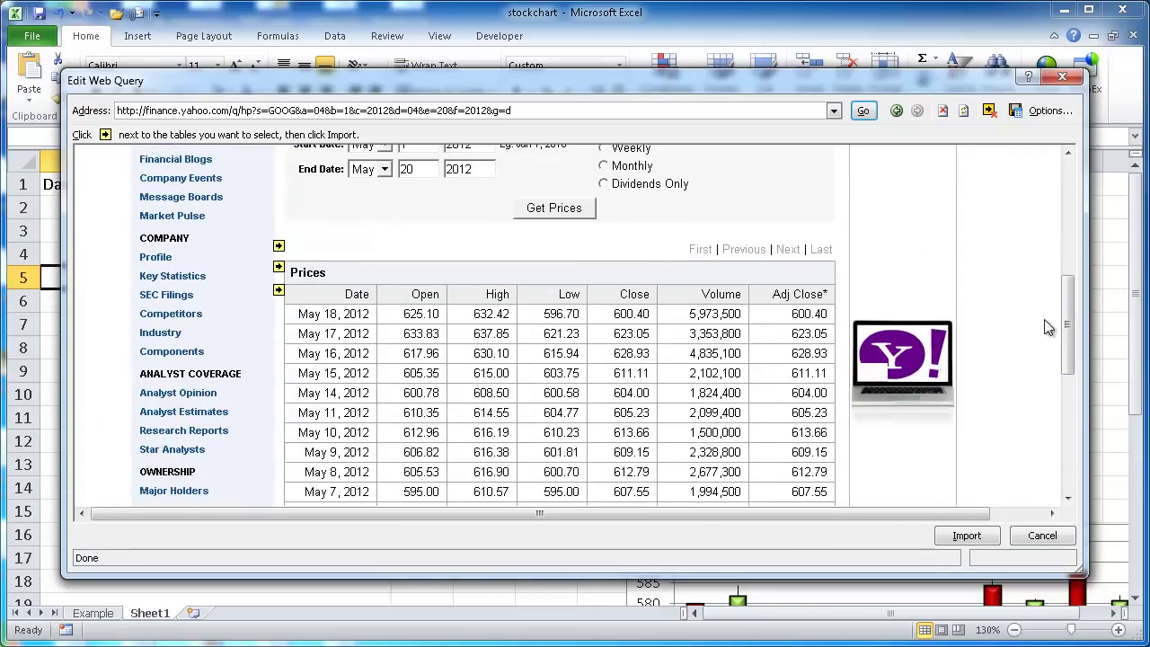
scroll(1069, 320, "down", 3)
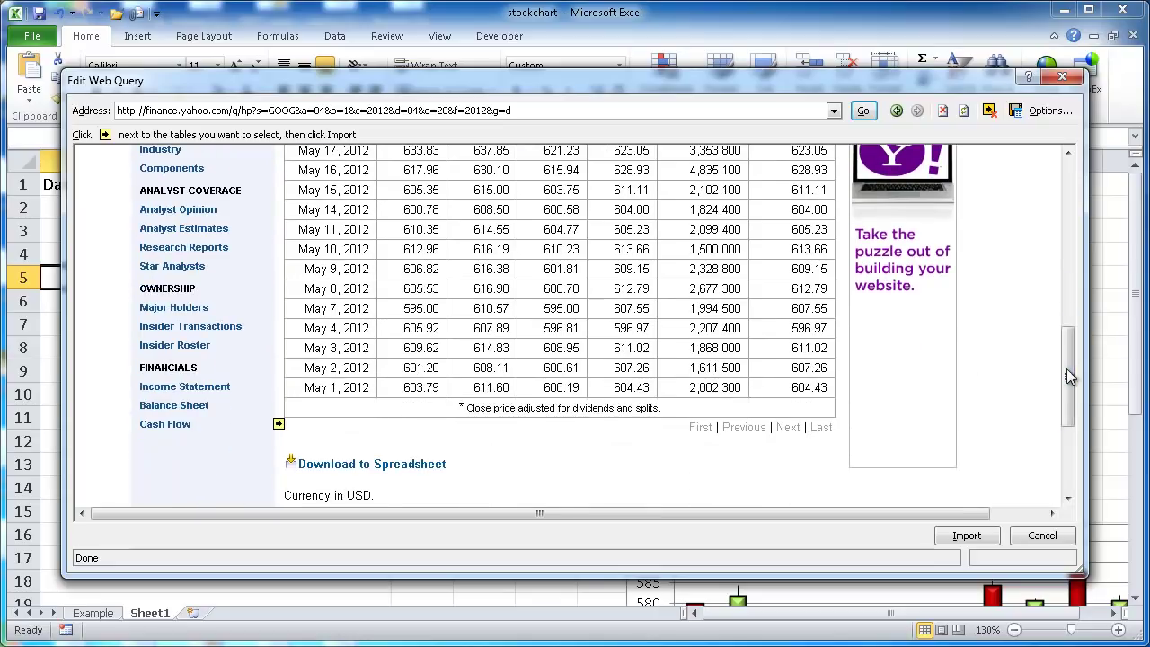
scroll(1053, 386, "up", 4)
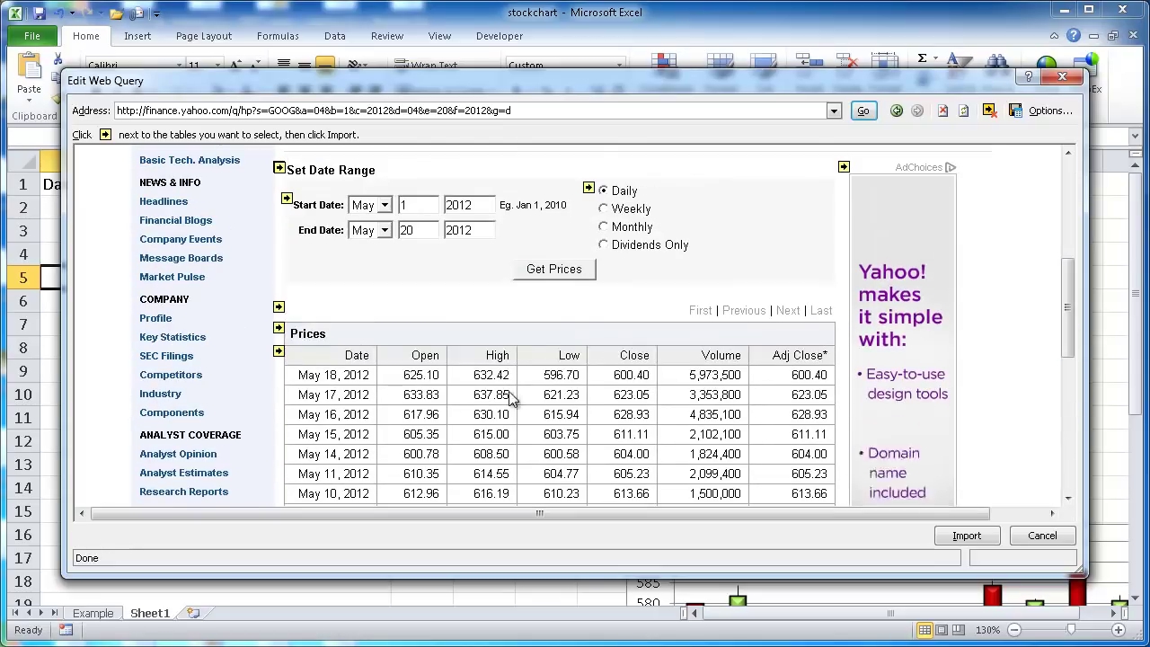
left_click(279, 353)
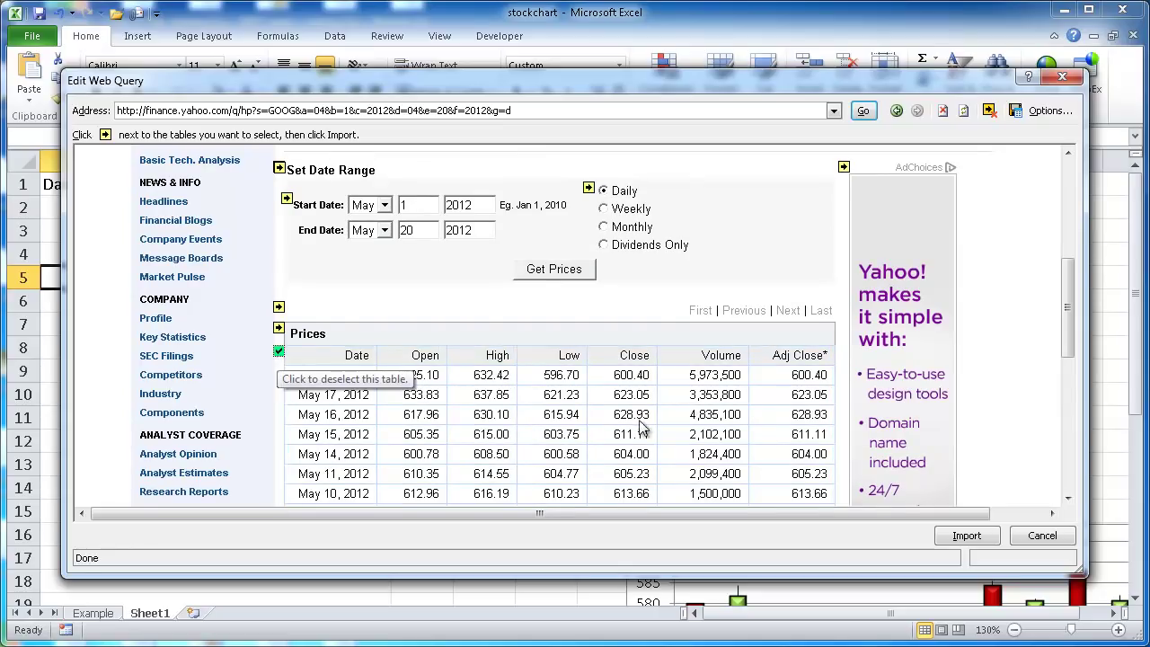
left_click(966, 535)
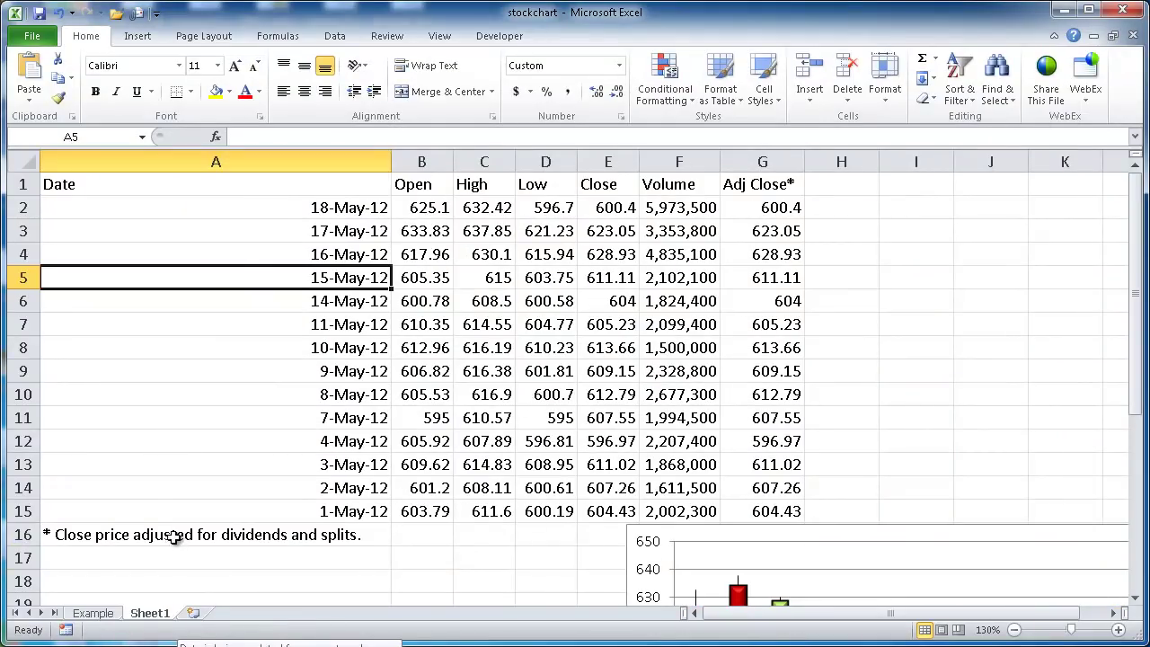
Select cell A15 (1-May-12) and drag the chart up to cover rows 3–16.
left_click(350, 506)
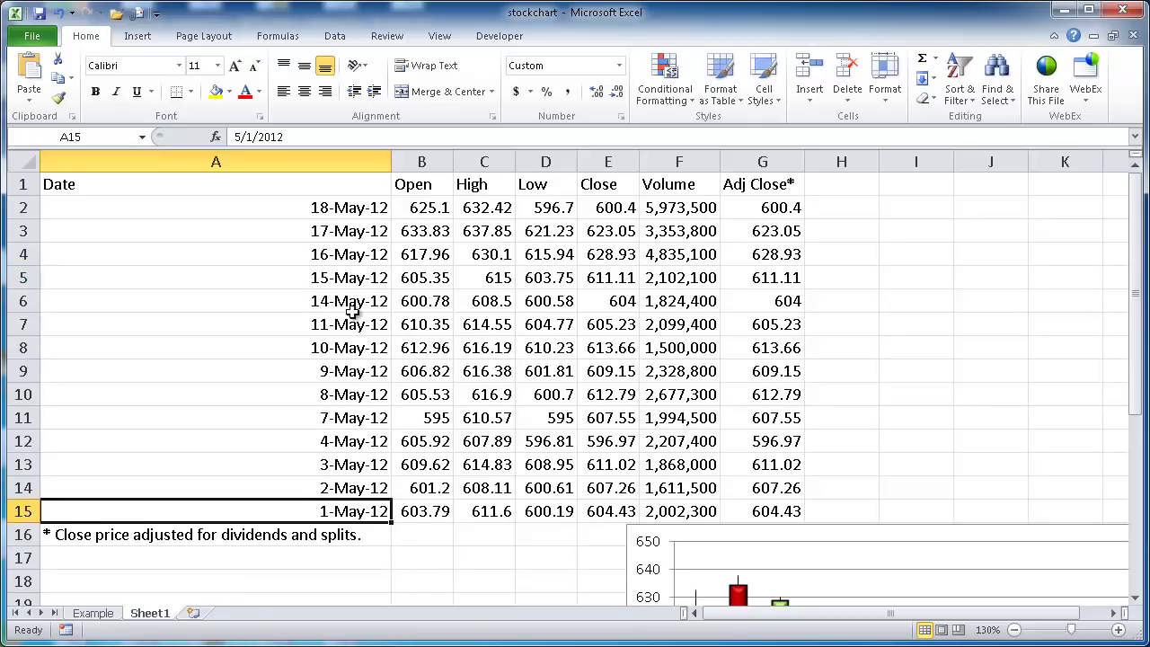
left_click_drag(731, 528, 402, 223)
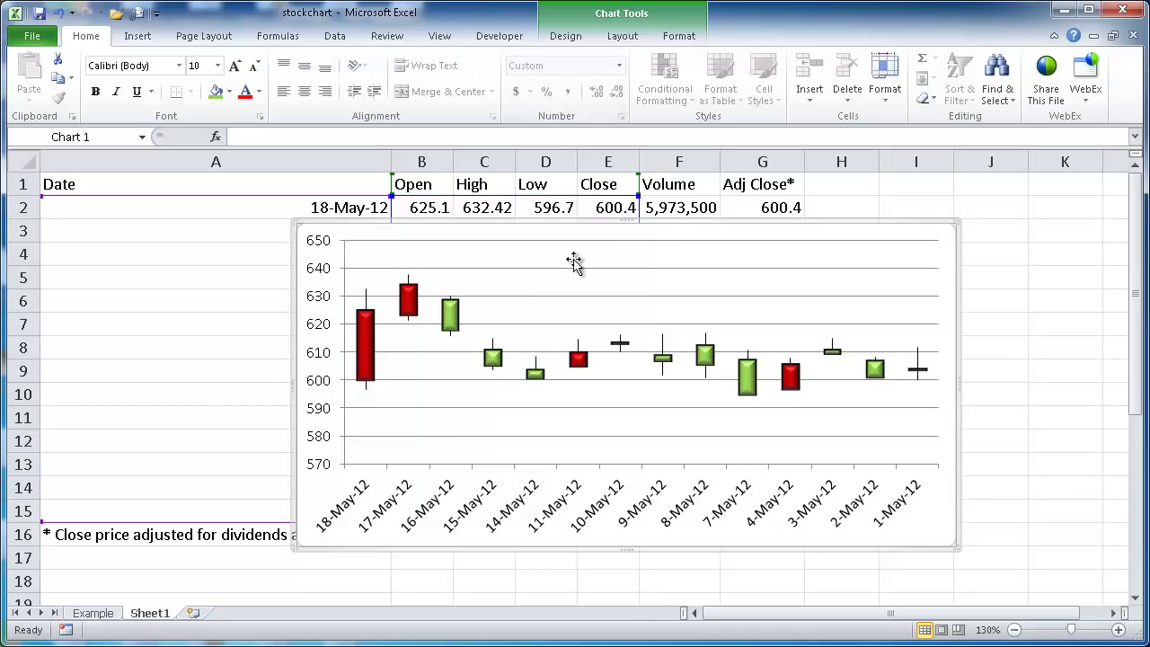
Add the title 'Google (GOOG) Stock Price' above the chart, then shift the chart right.
left_click(578, 41)
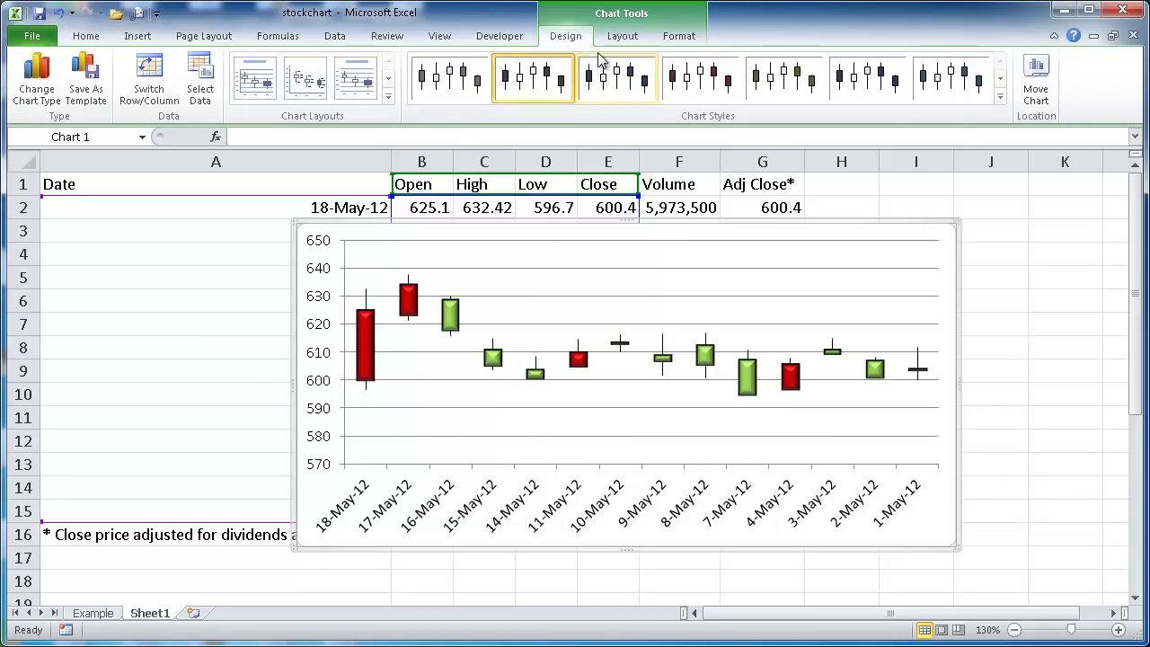
left_click(618, 38)
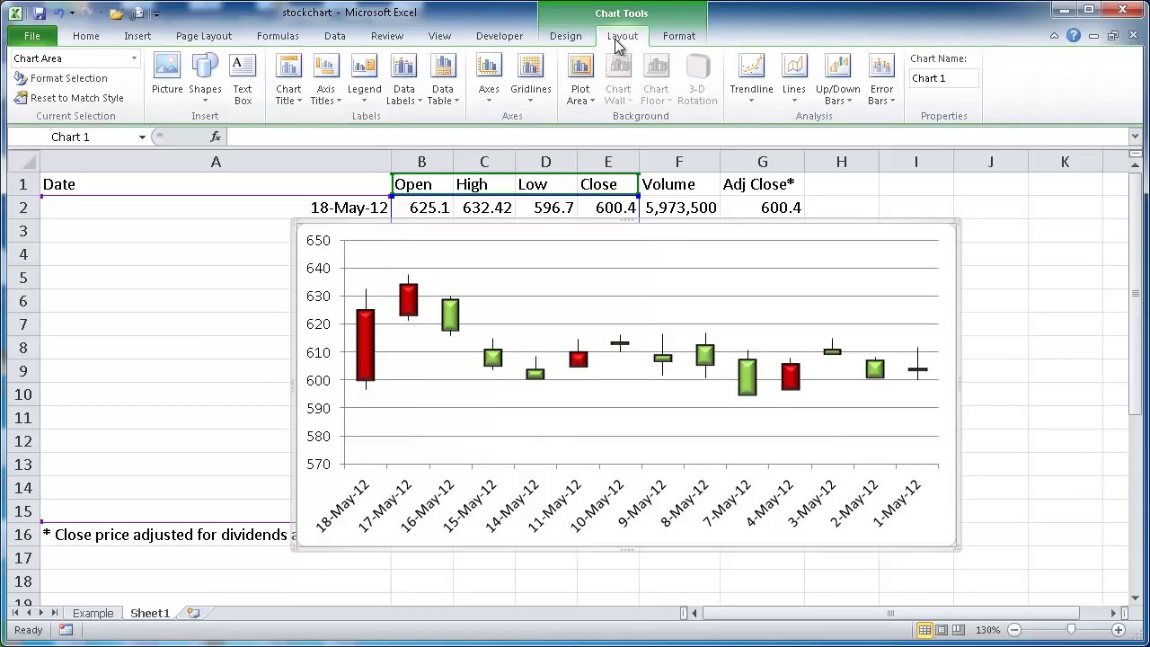
left_click(288, 86)
left_click(338, 201)
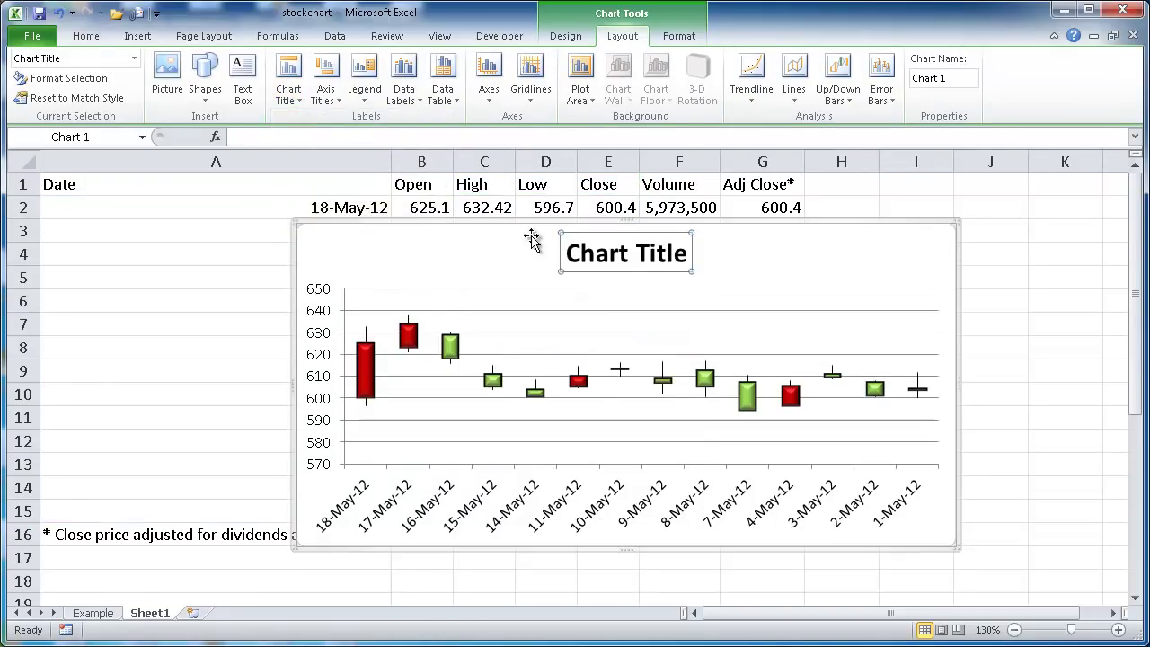
left_click(447, 136)
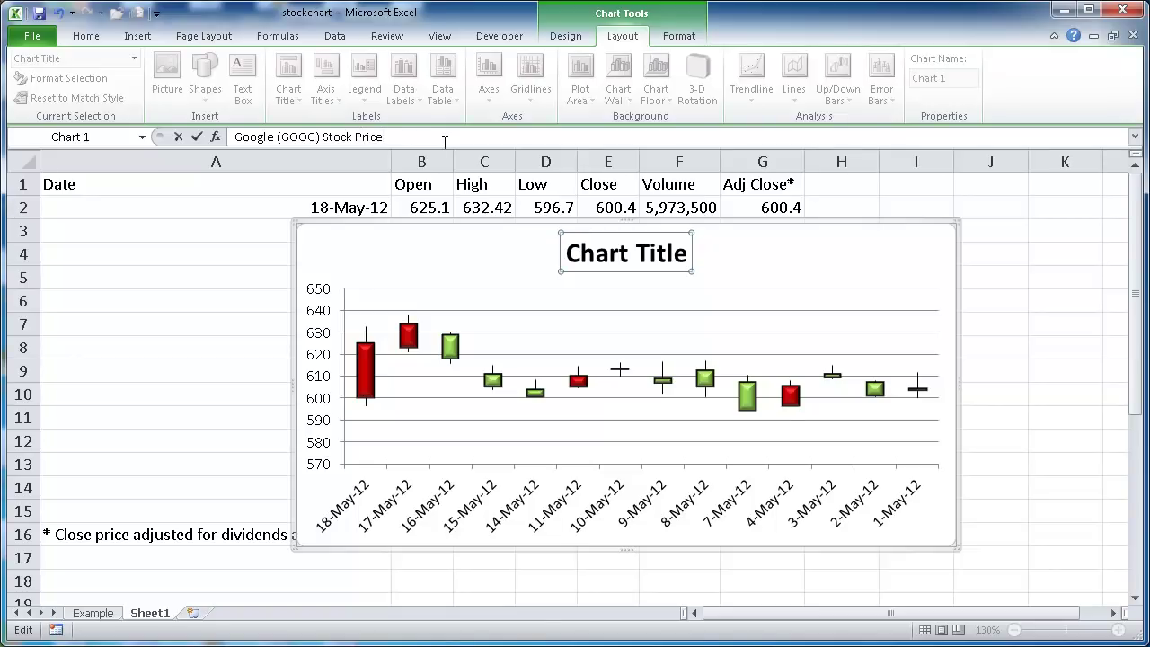
key("Return")
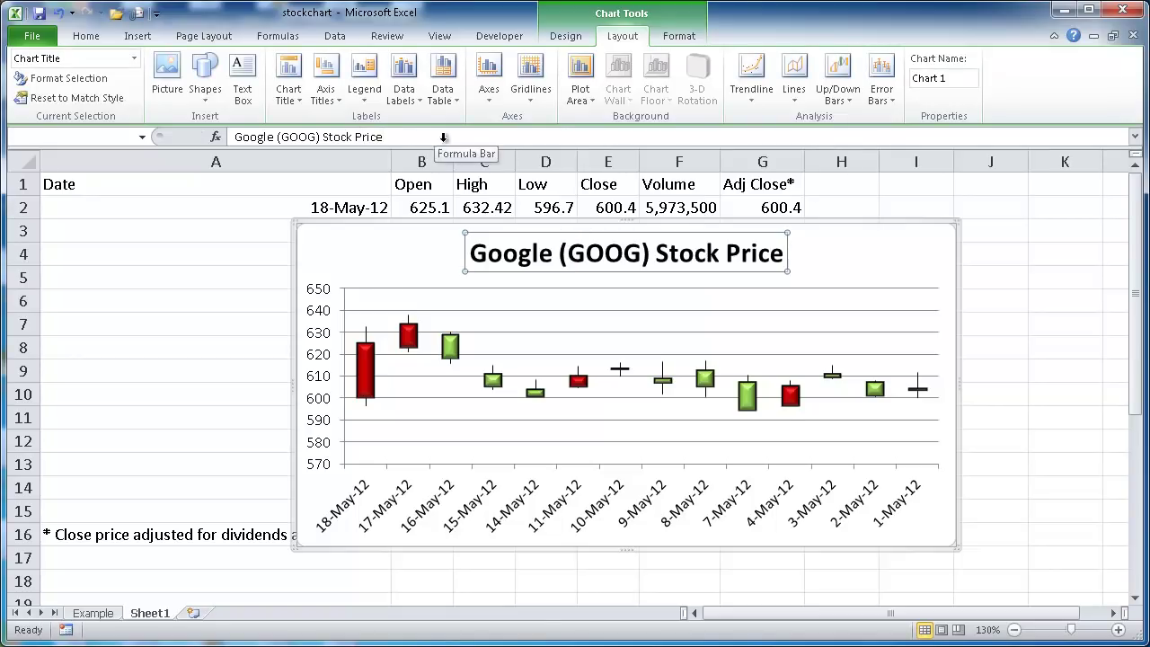
left_click_drag(429, 221, 513, 243)
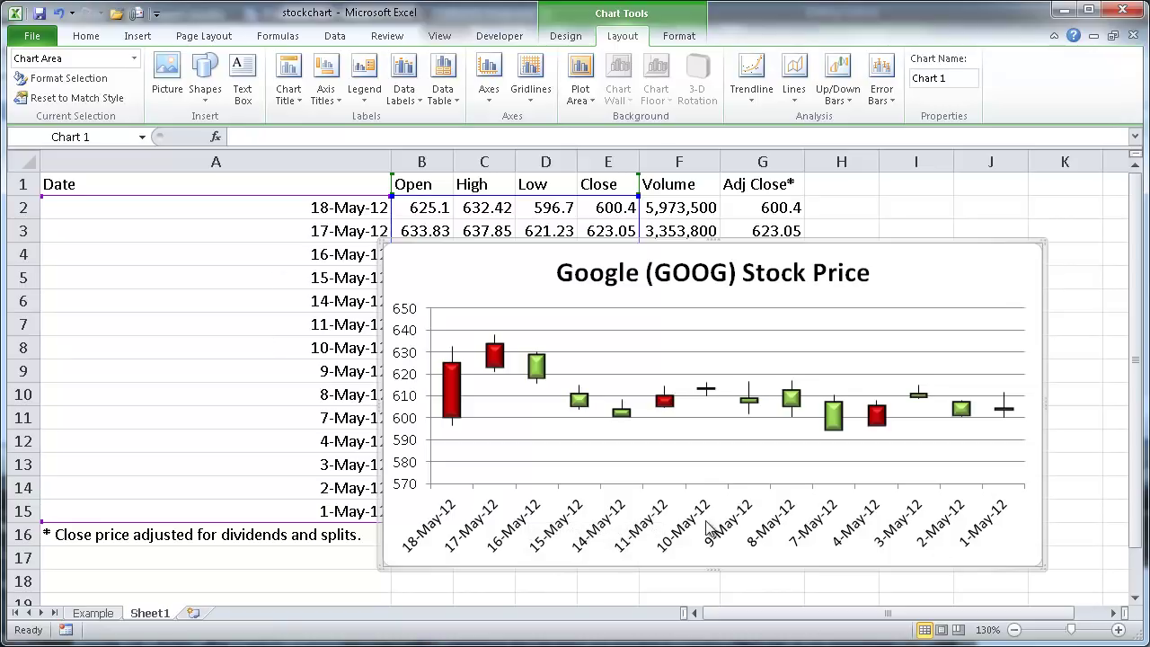
left_click(649, 528)
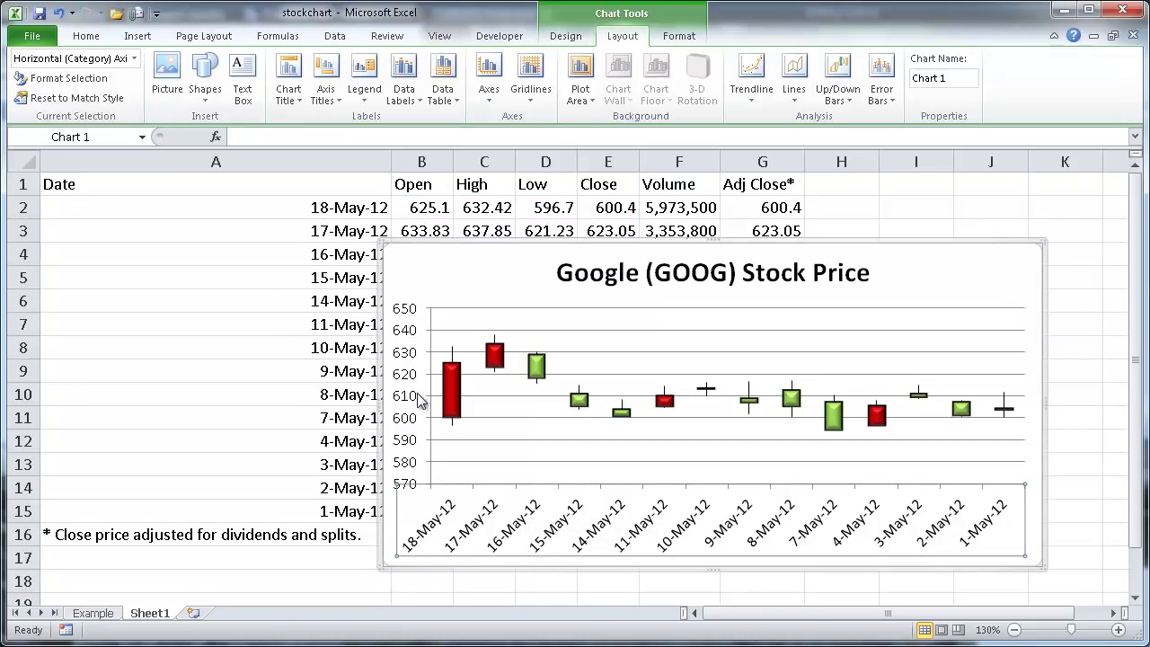
left_click(336, 300)
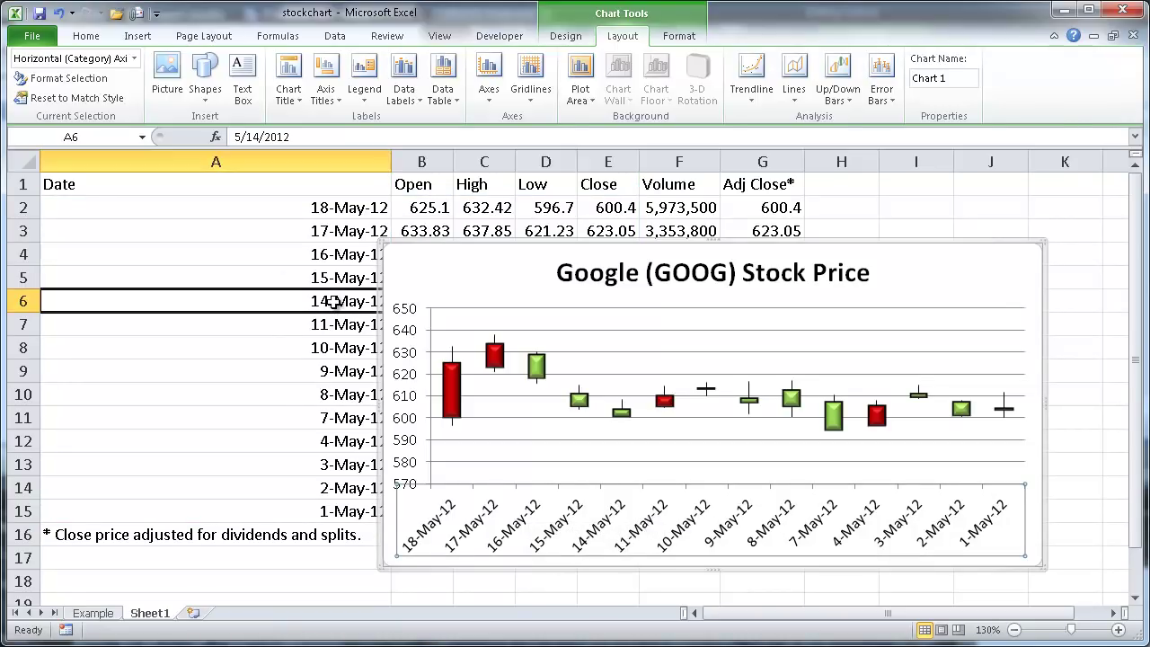
right_click(288, 299)
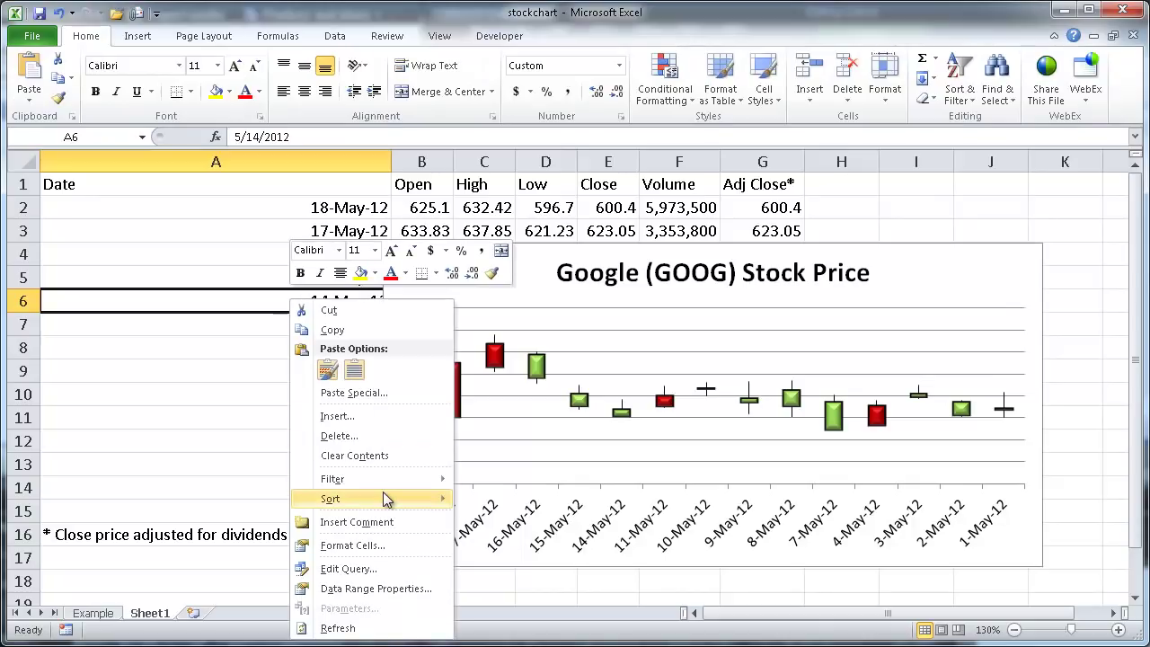
mouse_move(388, 500)
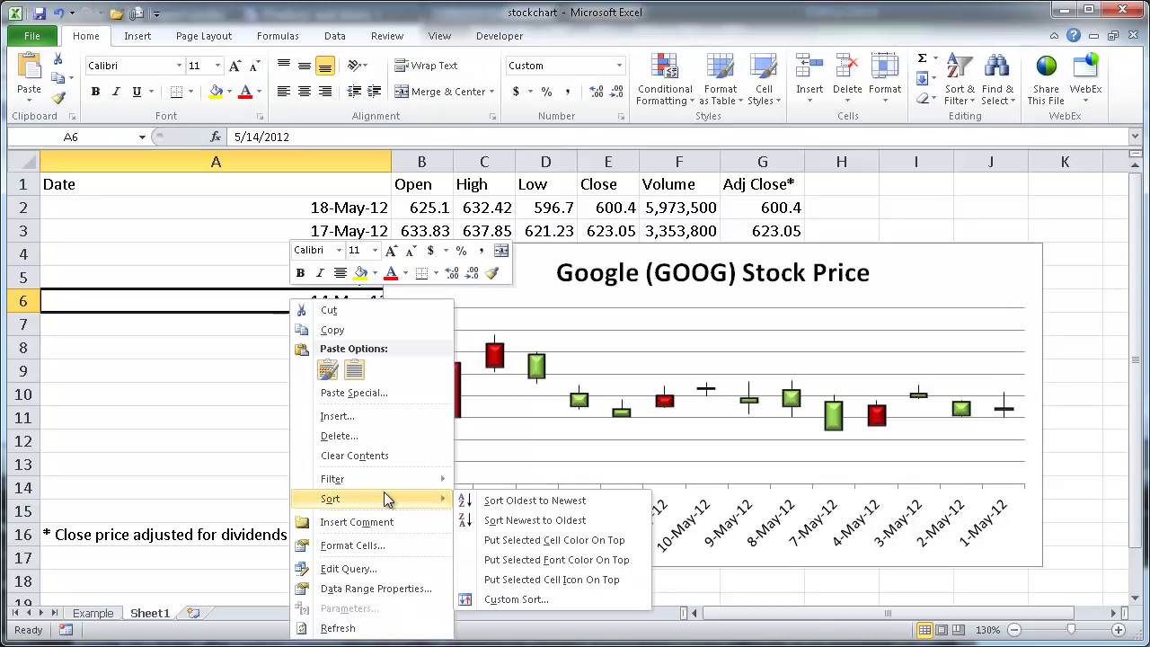
left_click(530, 505)
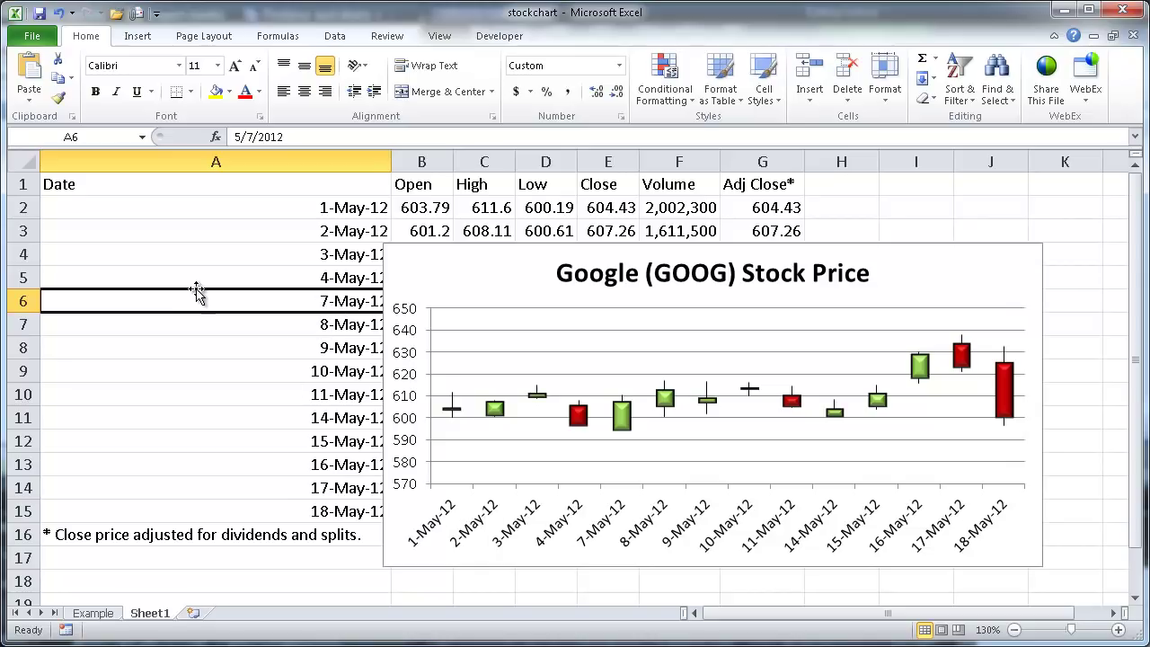
key("alt+h")
key("s")
key("o")
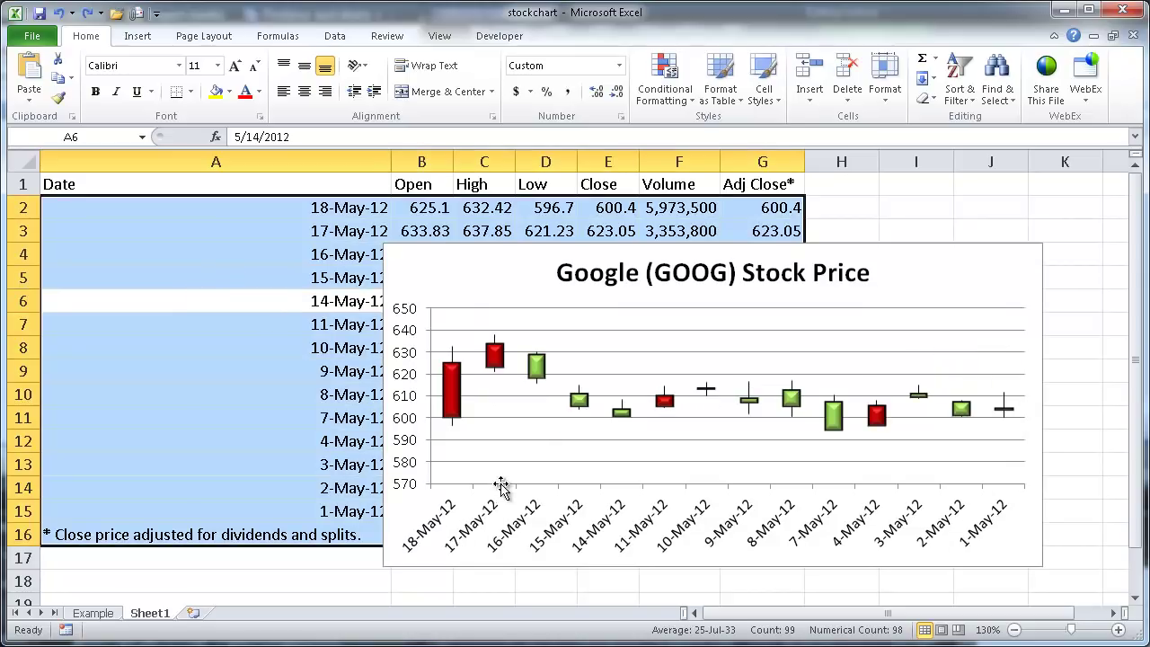
Set the date axis to Categories in reverse order so dates run 1-May-12 to 18-May-12.
right_click(606, 458)
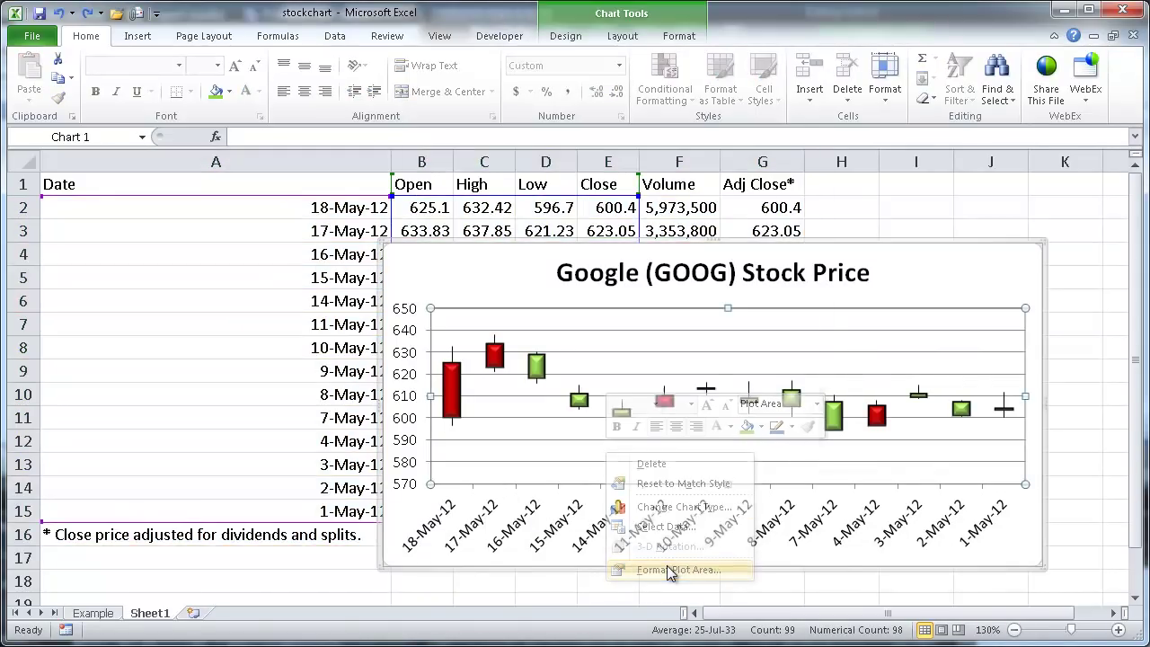
left_click(669, 570)
left_click(790, 553)
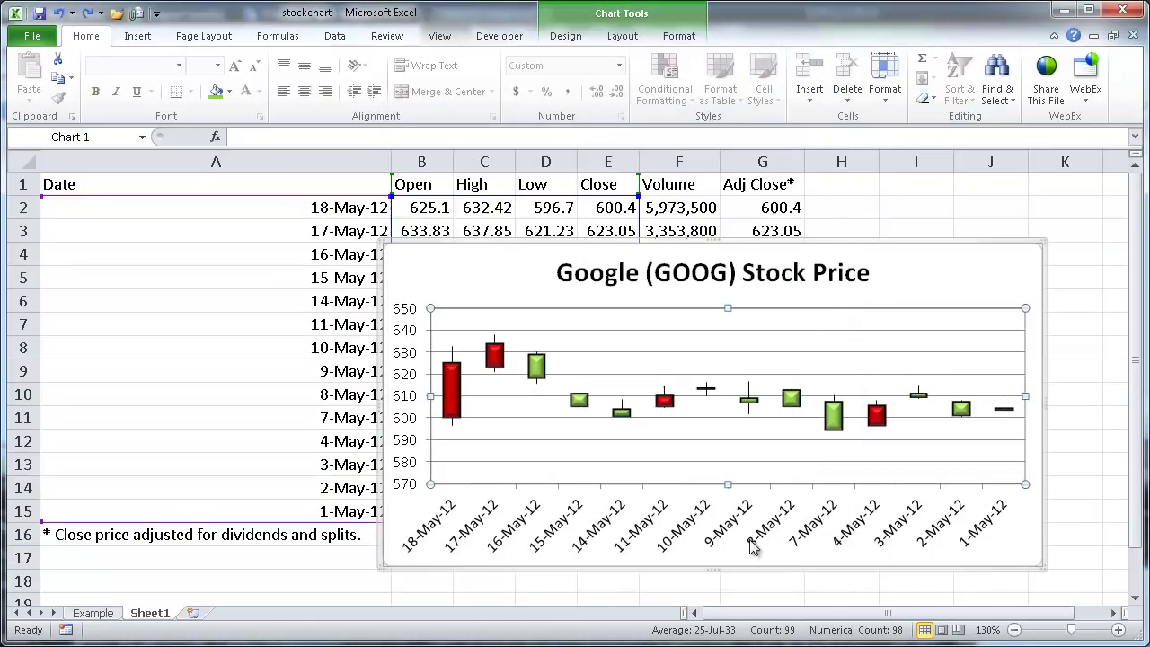
left_click(688, 530)
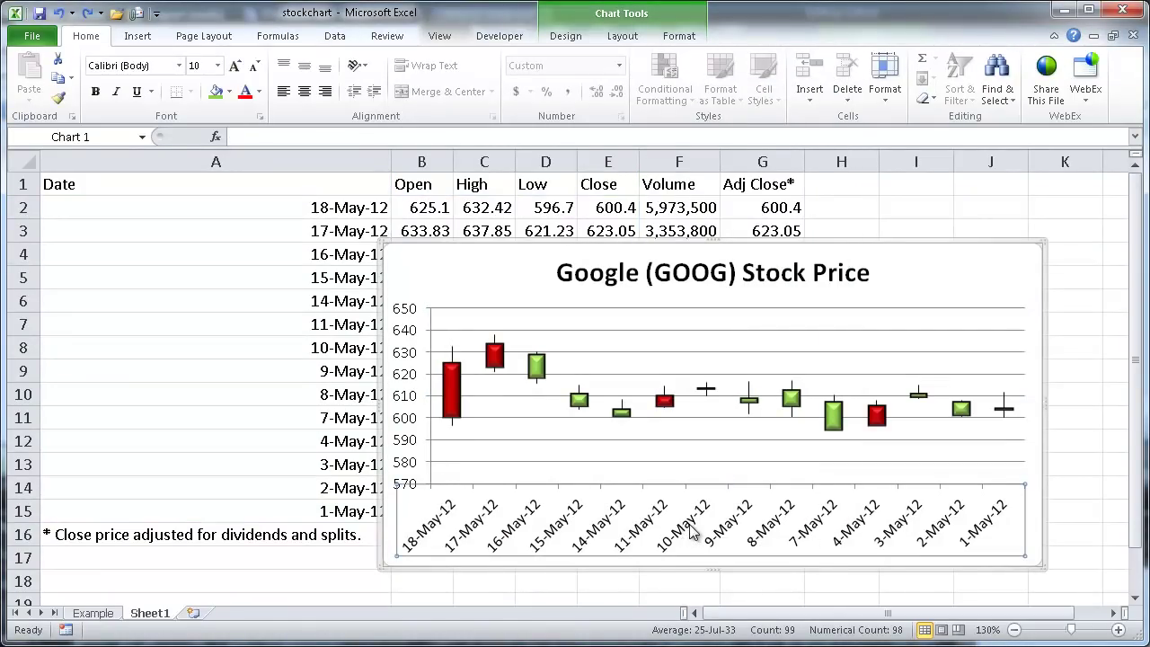
right_click(678, 528)
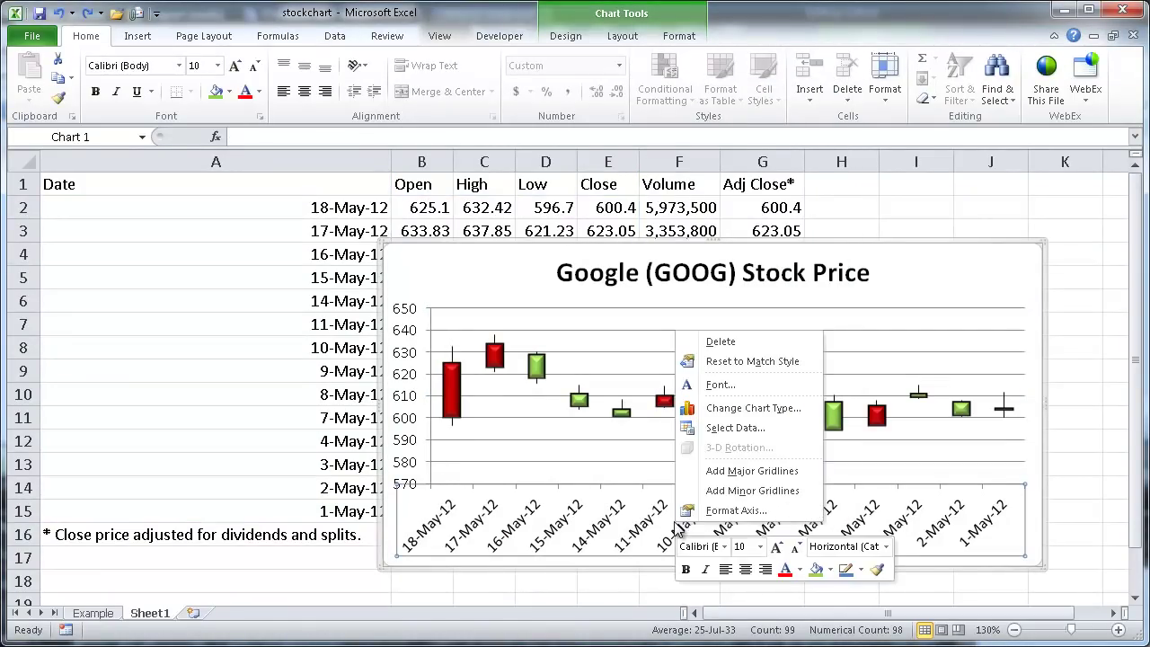
left_click(719, 510)
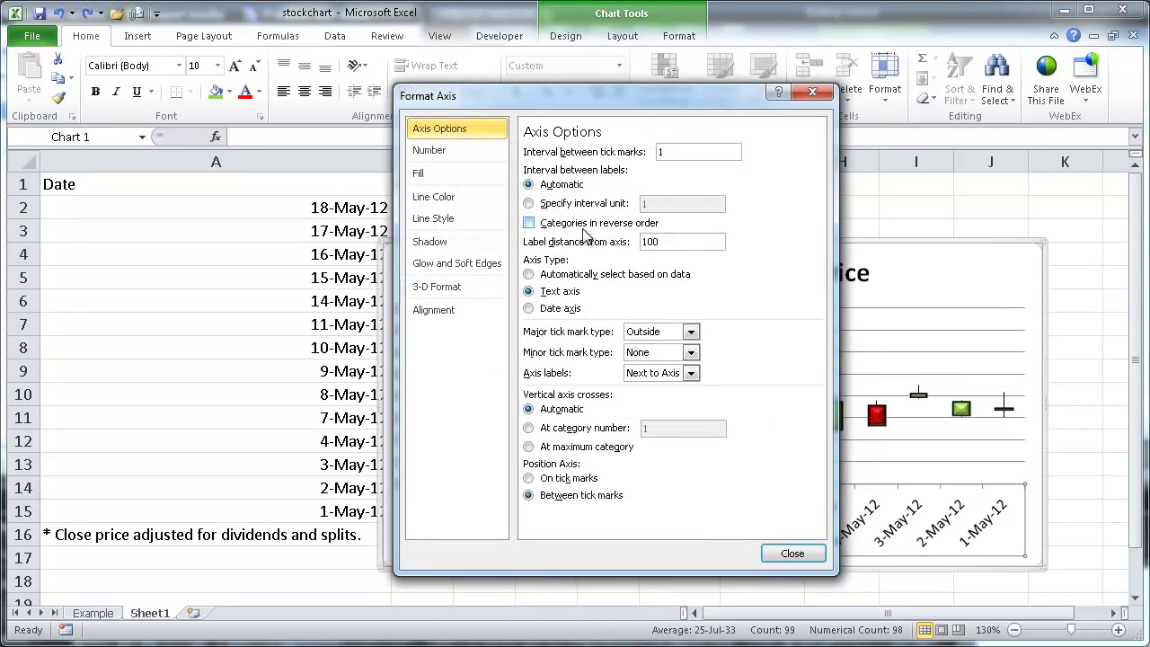
left_click(532, 225)
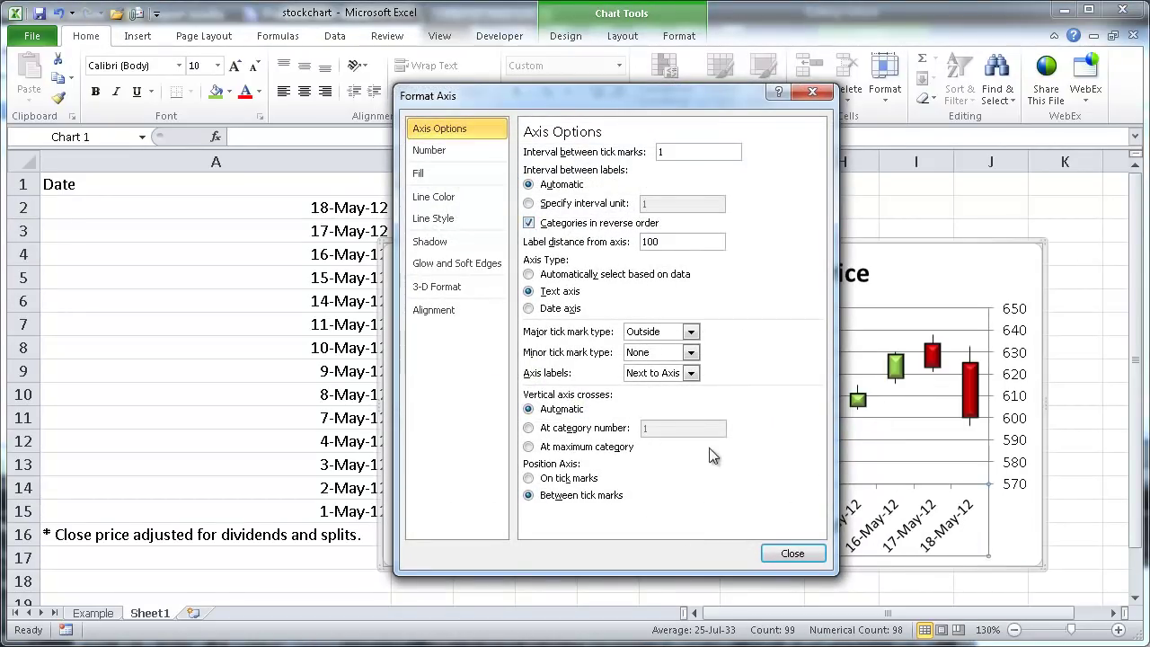
left_click(787, 554)
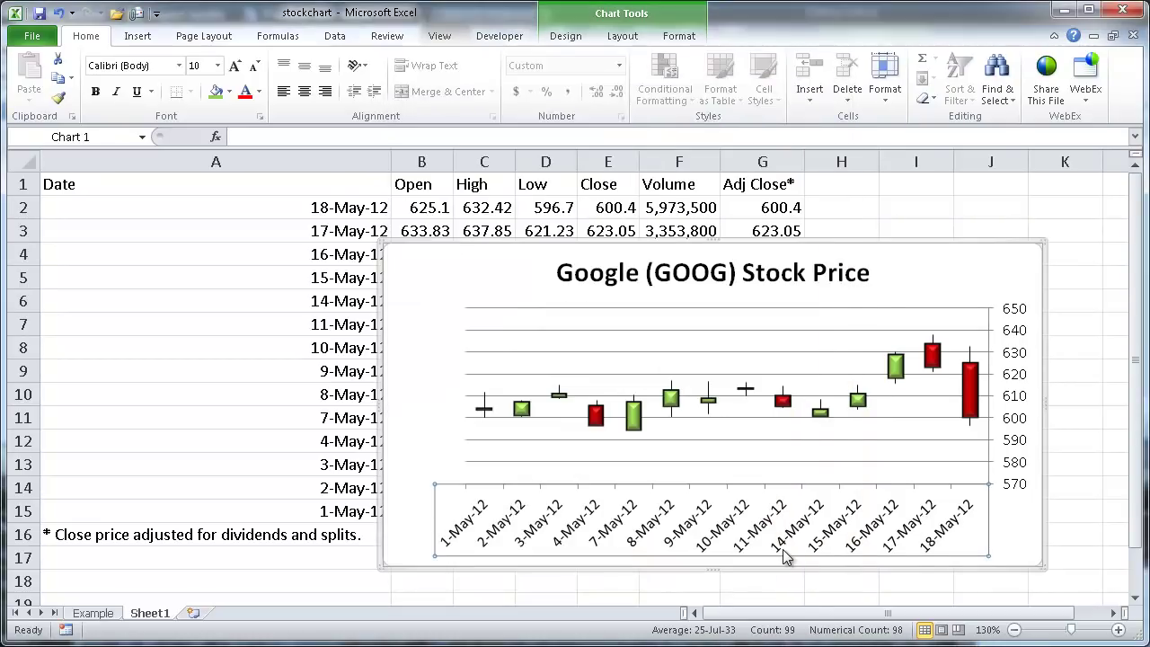